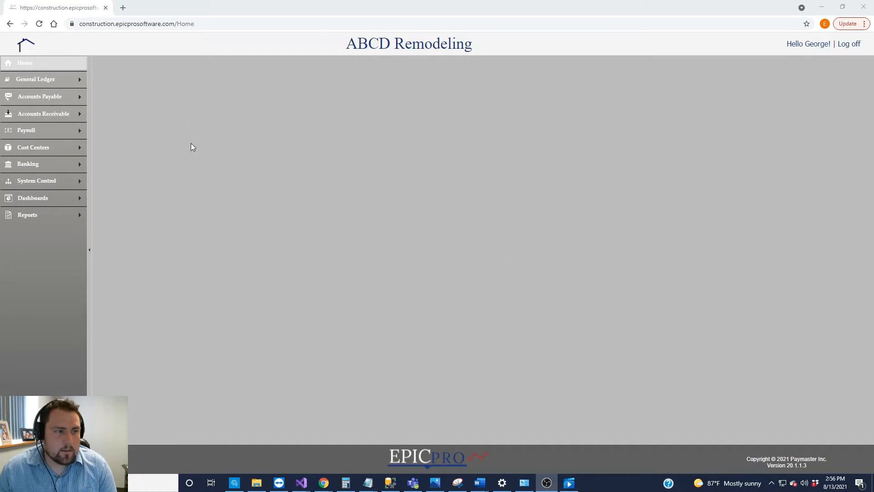
Navigate to Accounts Receivable > Master Tables from the home page
mouse_move(53, 120)
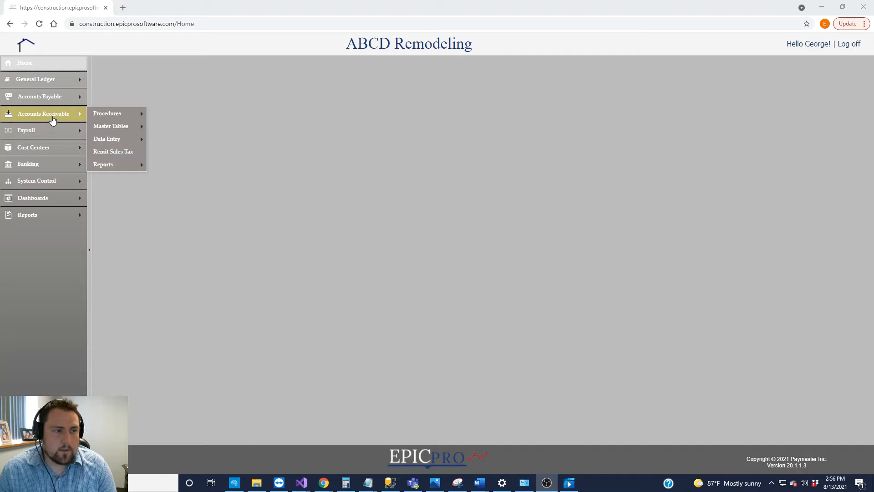
Open the Customers master table, then expand and collapse the existing customer's unpaid invoices
mouse_move(120, 133)
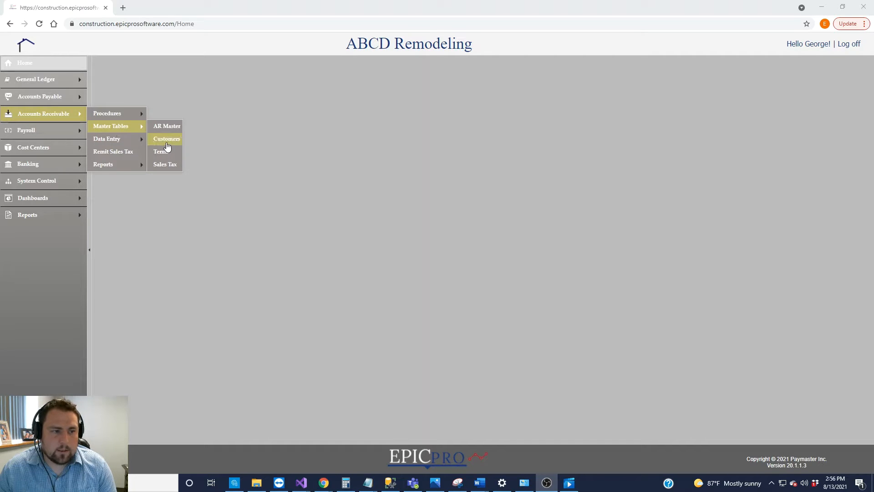
click(166, 140)
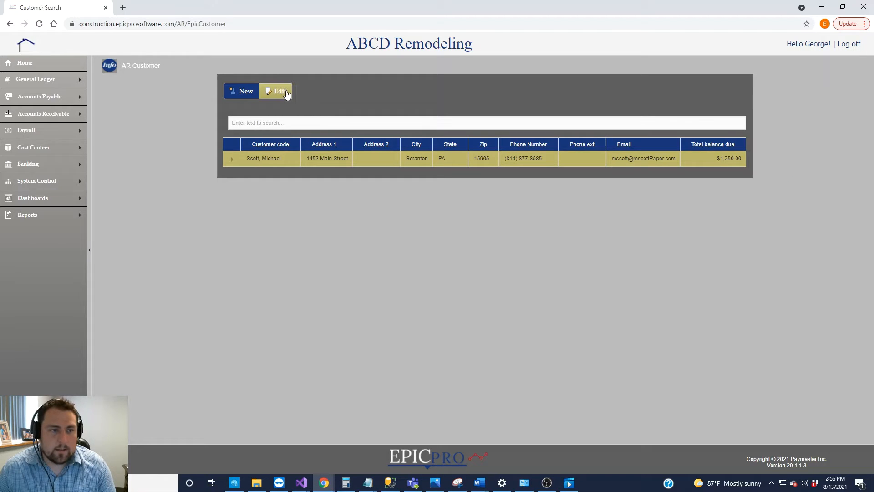
click(231, 160)
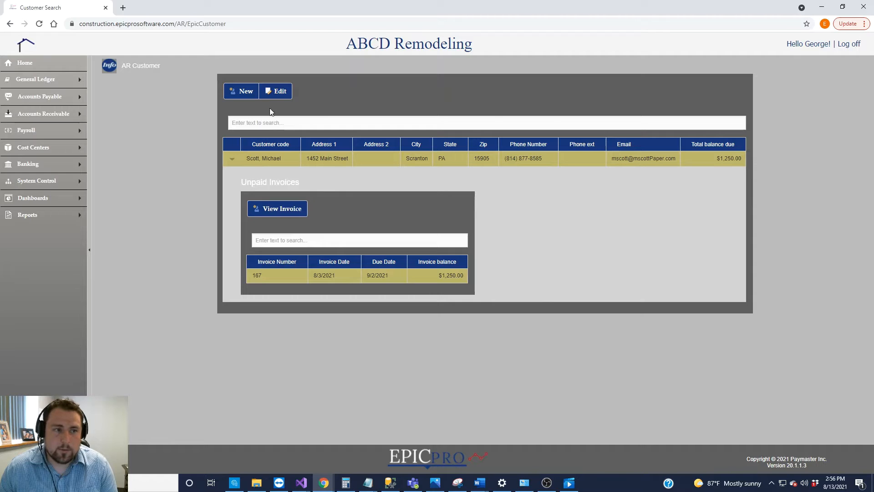
click(232, 160)
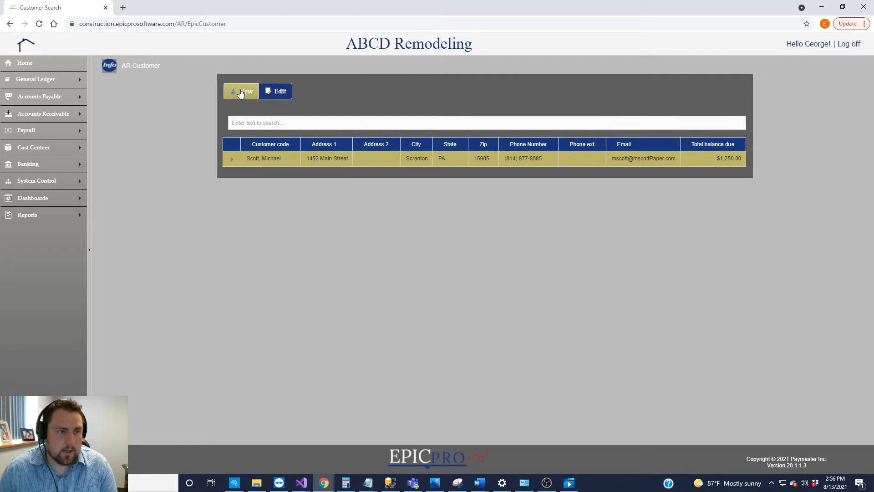
Start a new customer with their name as the code, company name blank, reviewing Status options
click(242, 93)
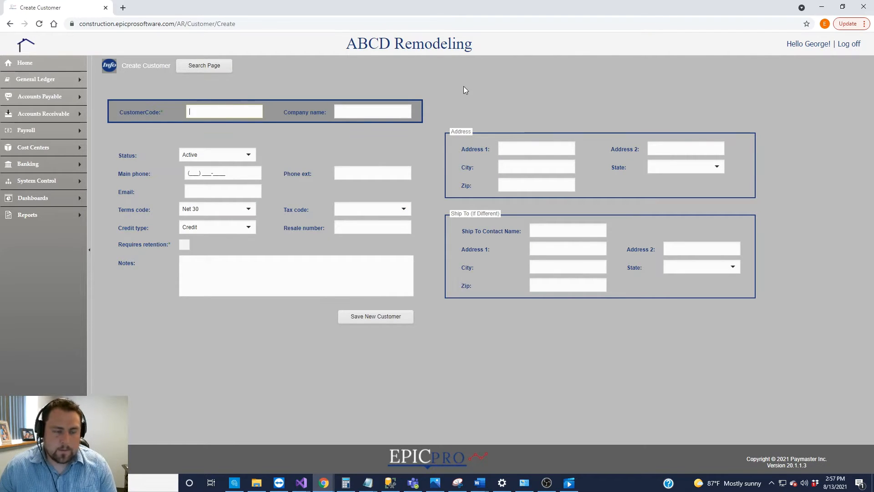
text(Bra)
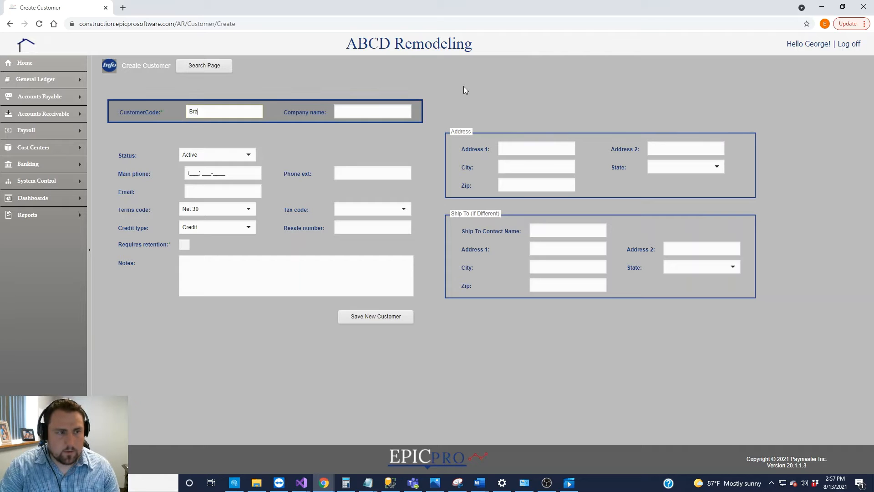
text(tton, Creed)
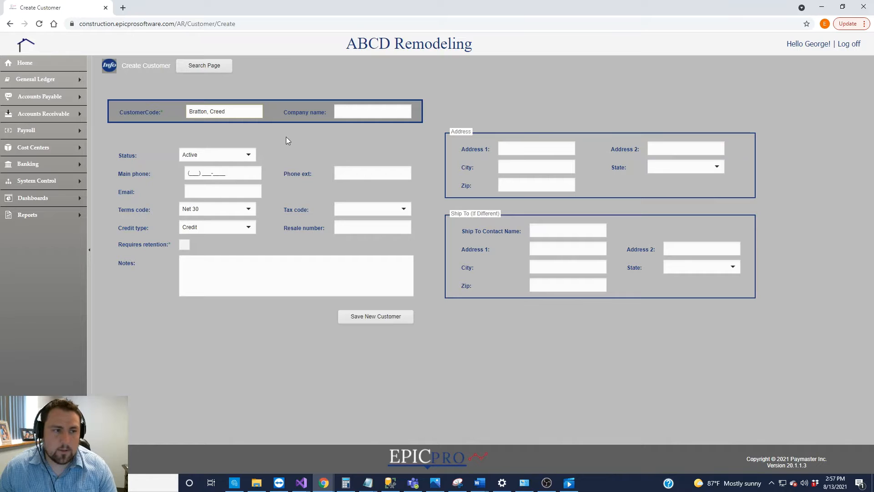
key(Return)
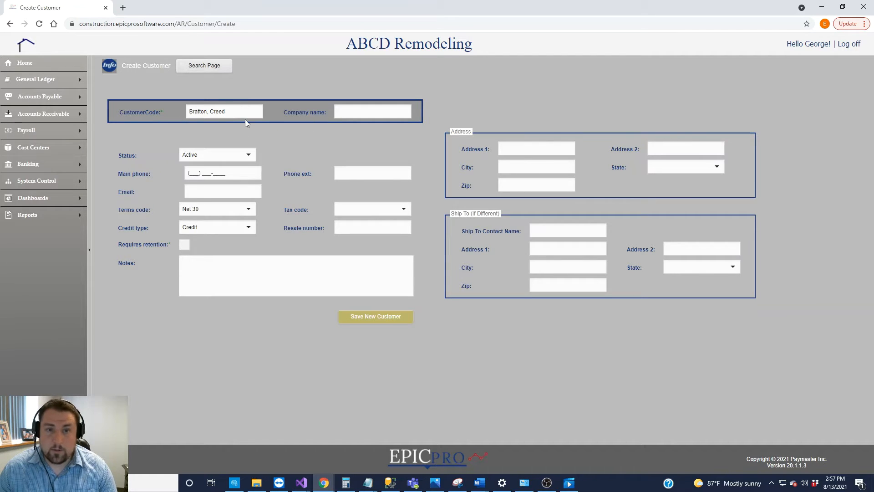
click(367, 114)
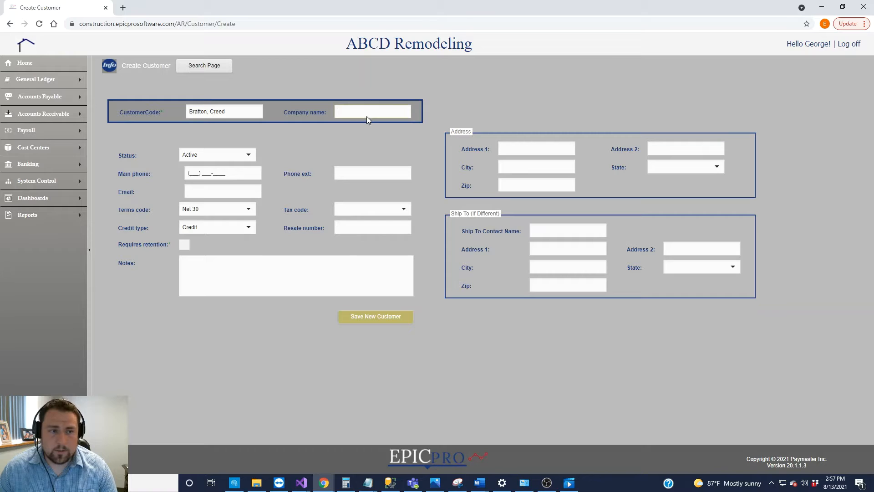
click(286, 149)
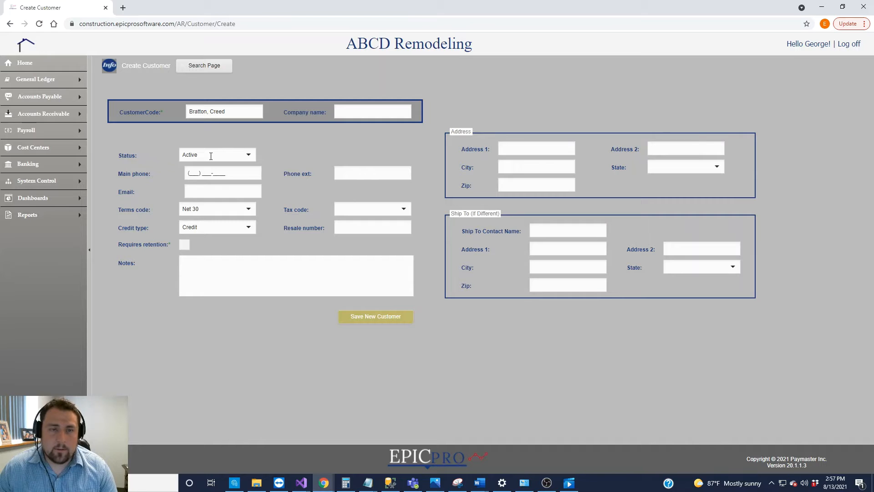
click(252, 159)
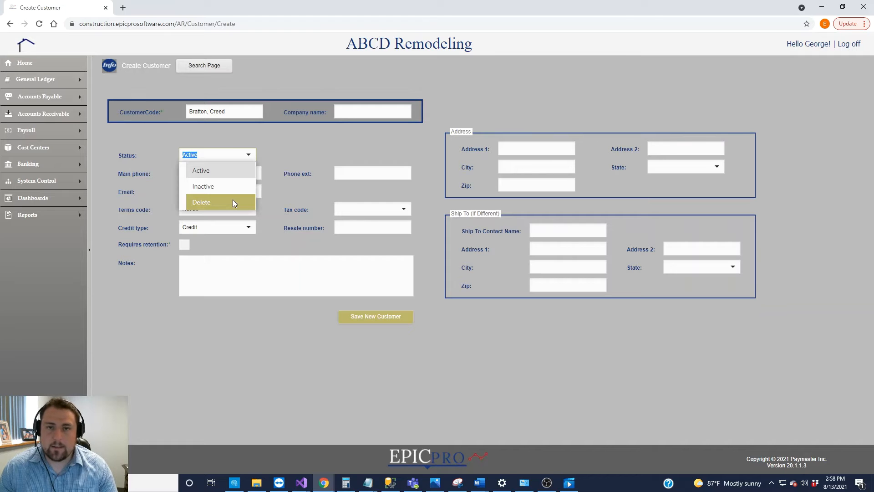
Keep status Active and enter the customer's main phone number
click(298, 153)
click(195, 173)
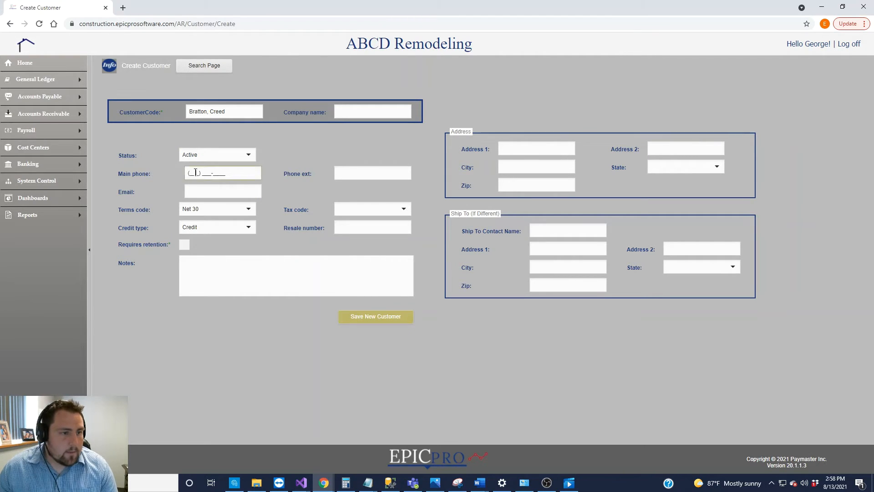
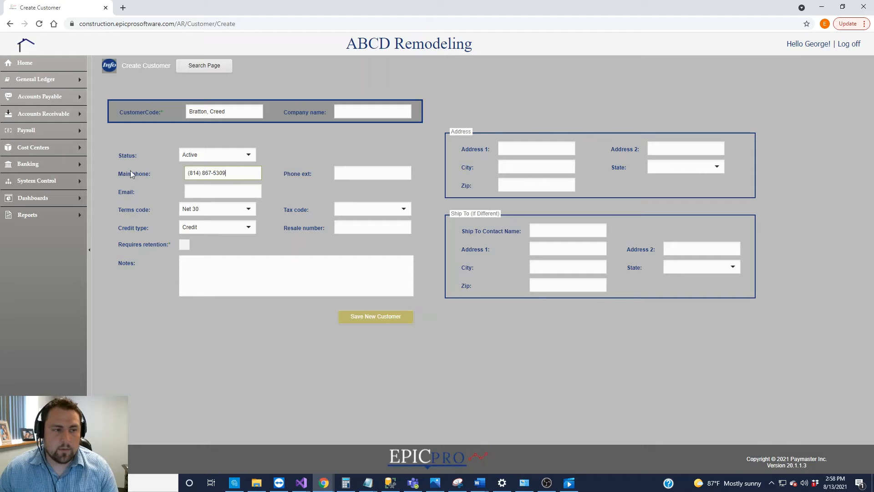
drag(119, 174, 154, 176)
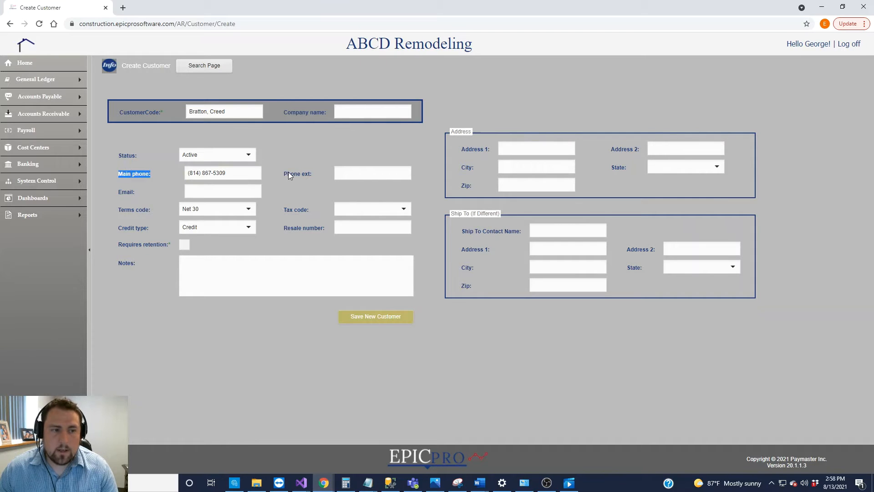
click(387, 173)
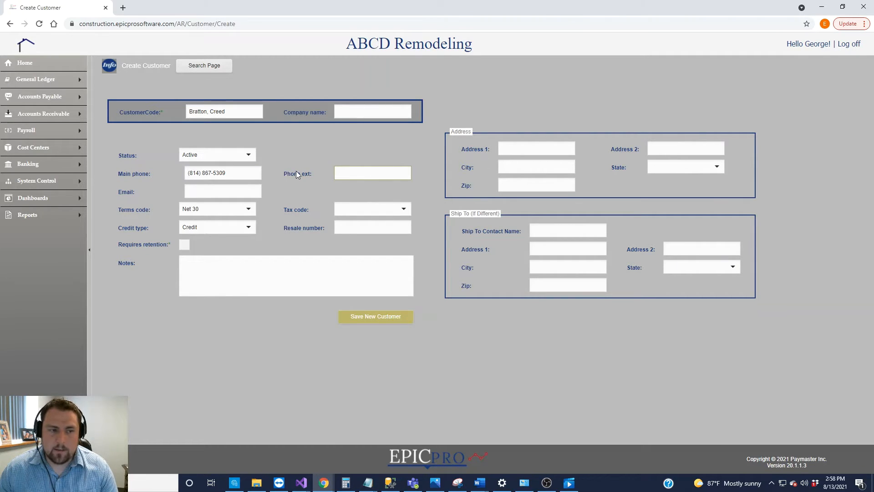
Enter the customer's email address
click(209, 190)
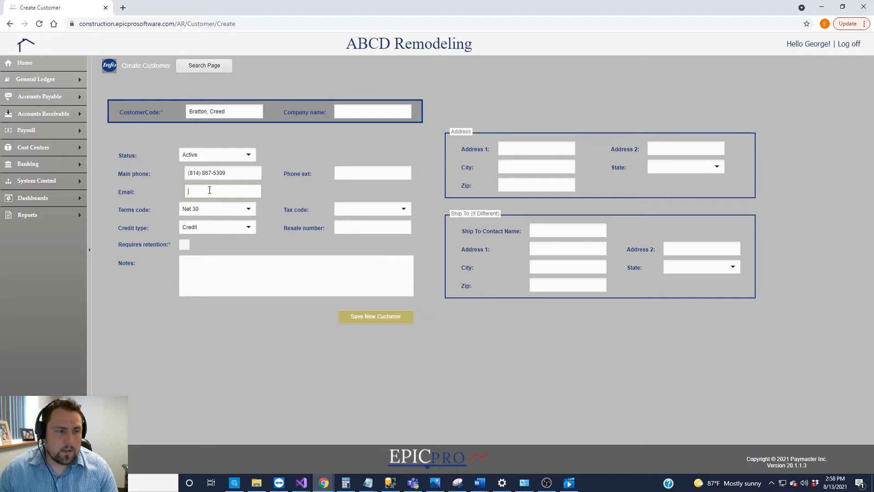
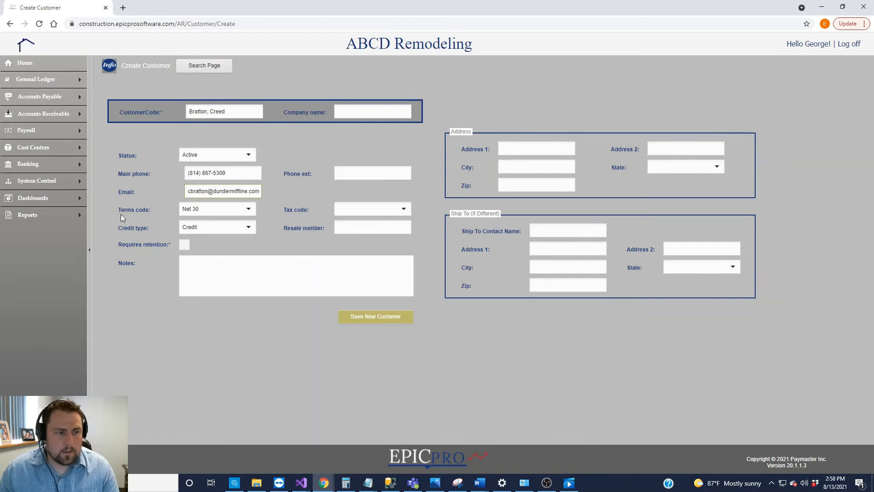
drag(120, 211, 157, 206)
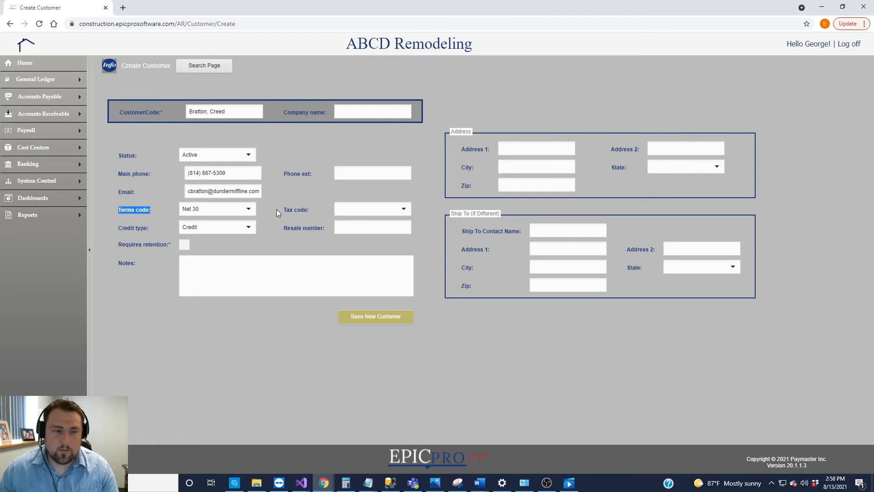
drag(286, 210, 308, 211)
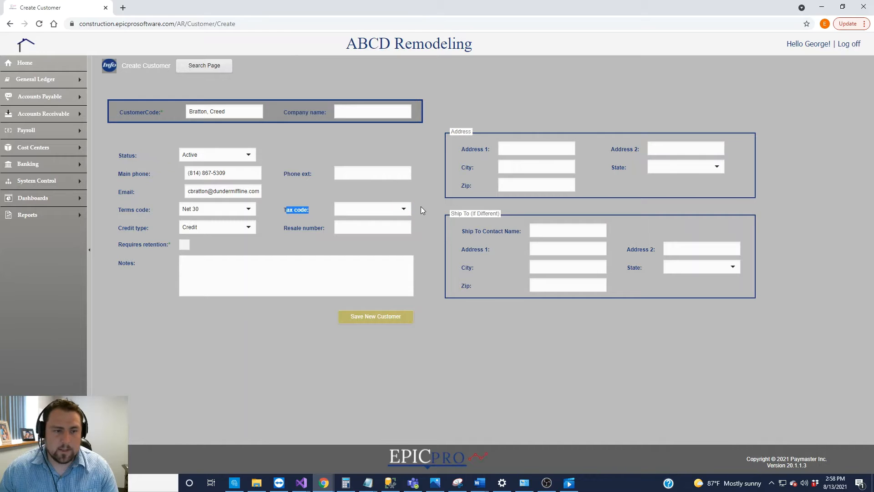
Set the customer's tax code to PA Sales Tax
click(400, 208)
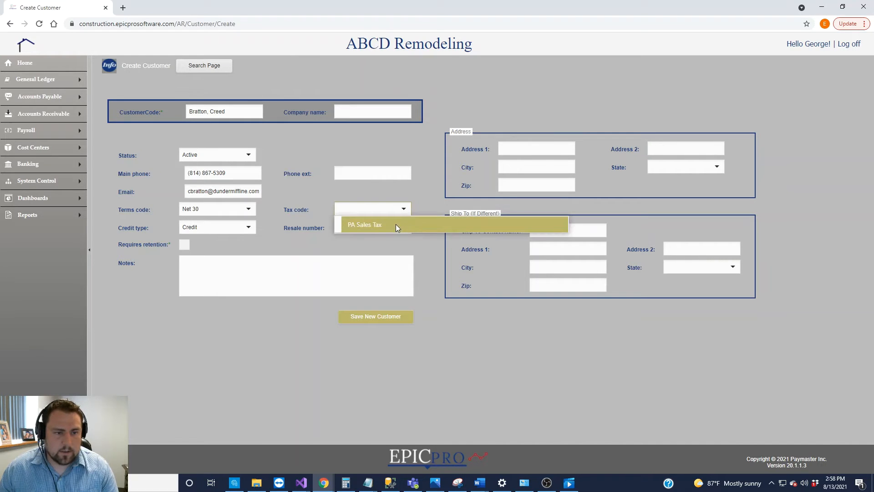
click(422, 199)
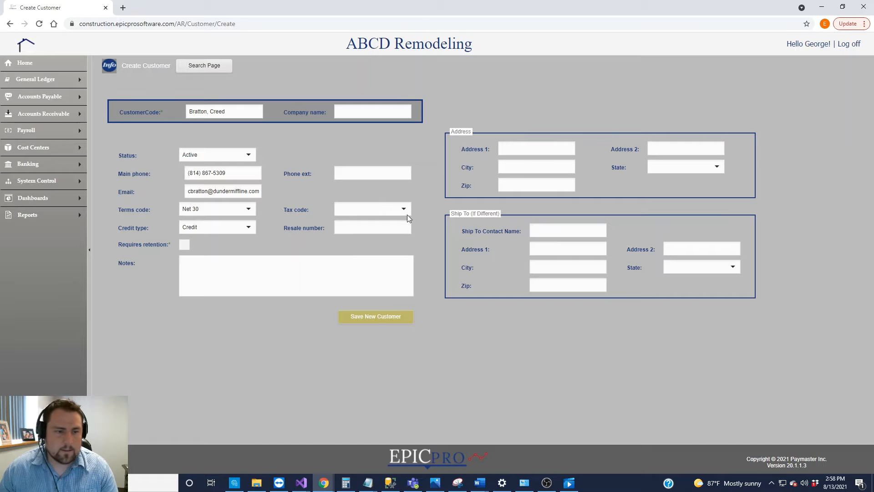
click(395, 210)
click(364, 221)
click(288, 218)
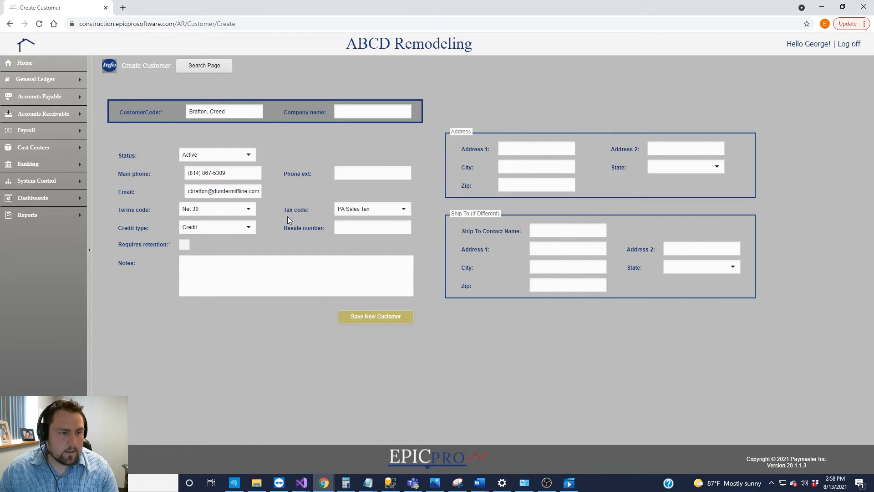
Keep Credit as the credit type and leave the resale number empty
click(246, 227)
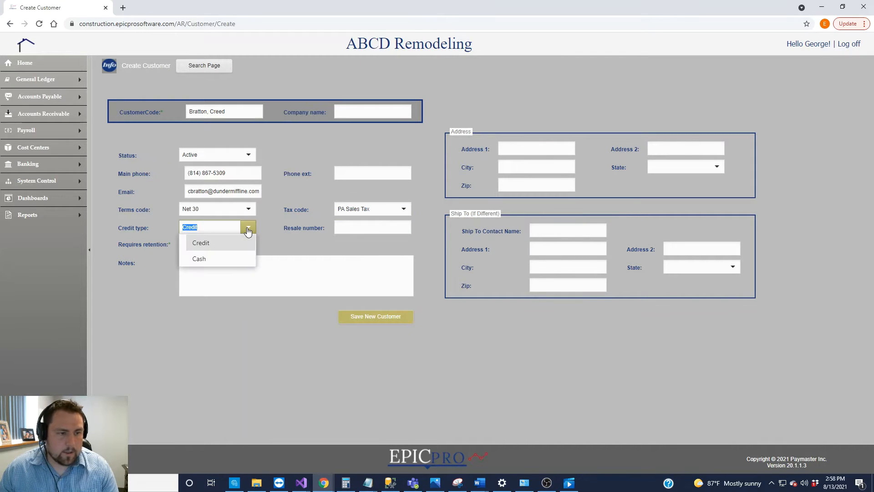
click(295, 247)
click(354, 228)
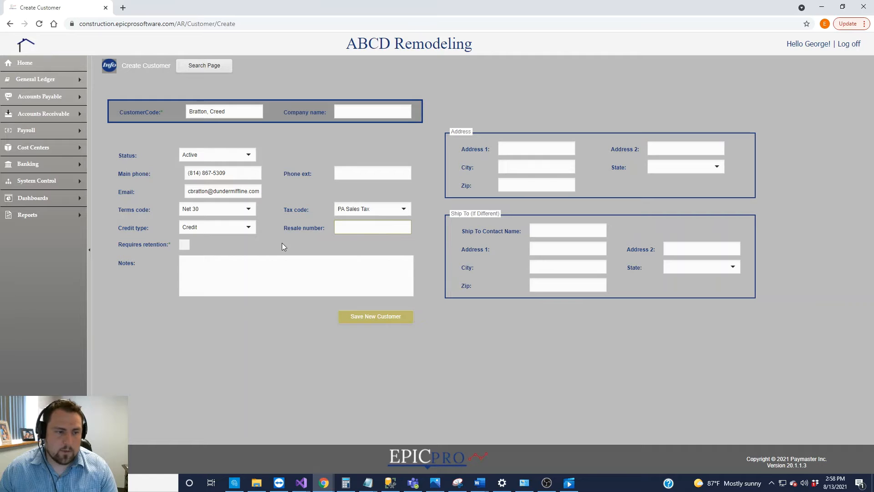
click(229, 262)
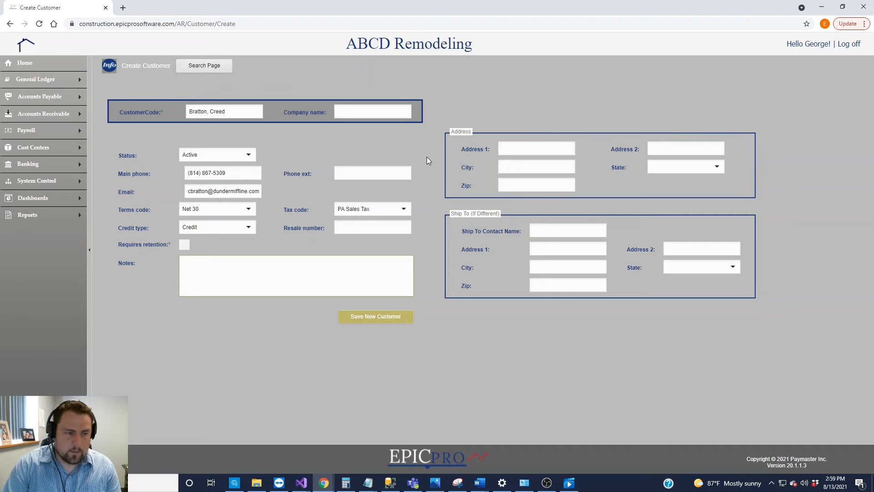
Add a note saying which contact to ask for
text(Call Pa)
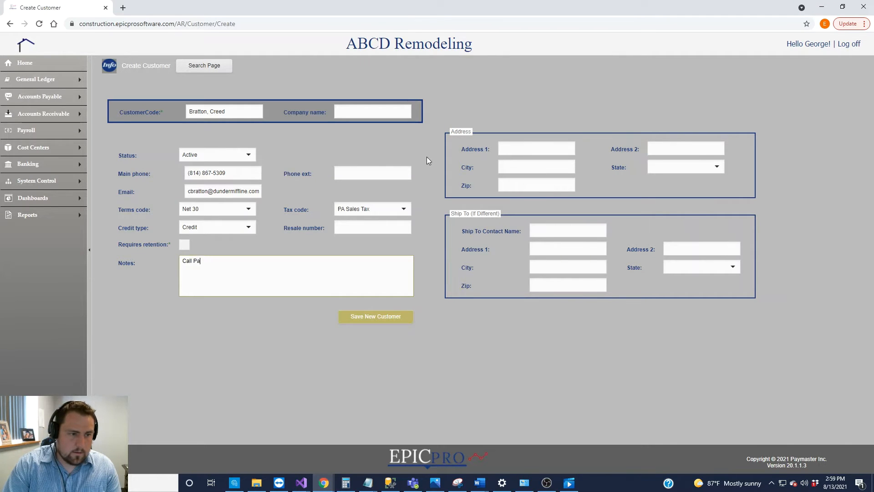
key(BackSpace)
key(BackSpace)
key(BackSpace)
key(BackSpace)
key(BackSpace)
key(BackSpace)
key(BackSpace)
text(Ask for)
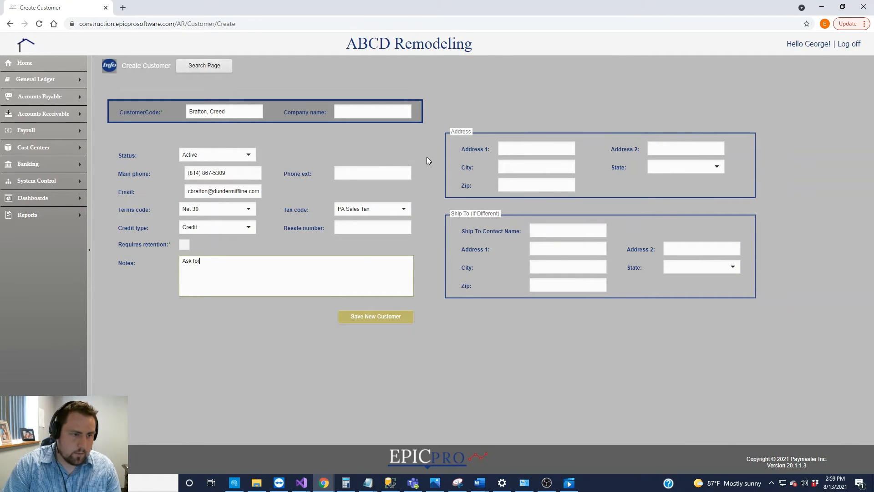
text( Pam)
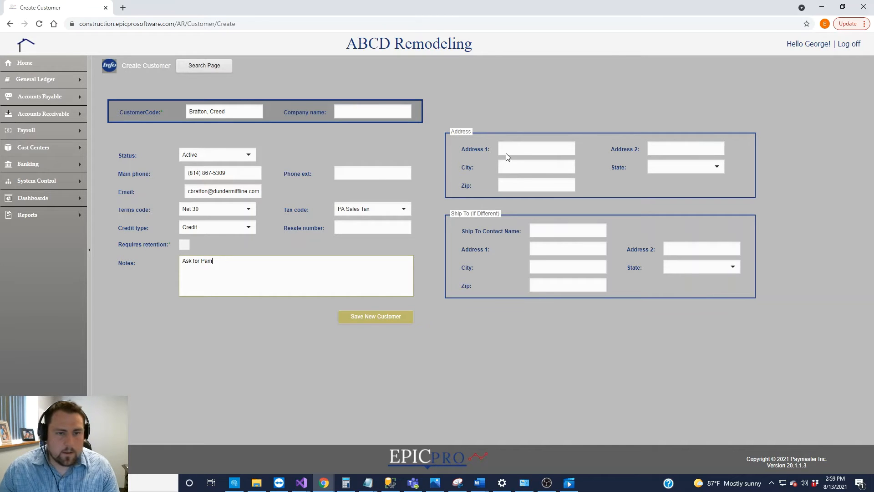
Enter the customer's street address, city and state PA, then save the new customer
click(506, 152)
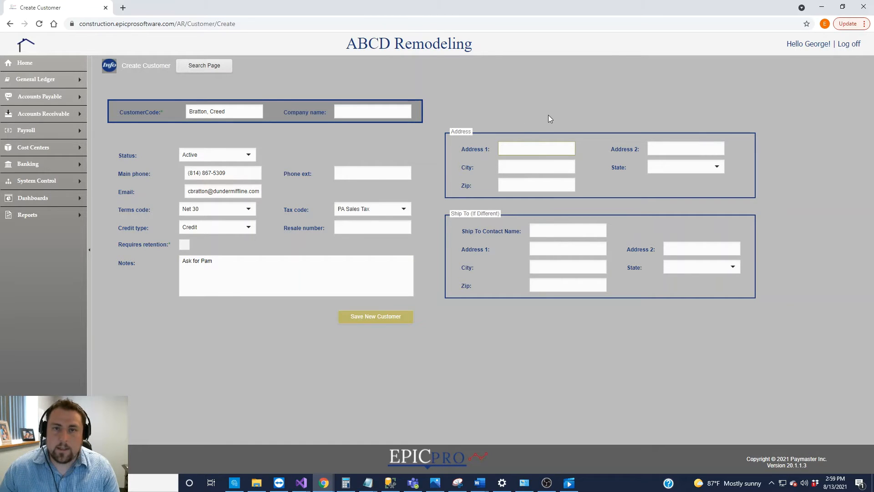
click(503, 135)
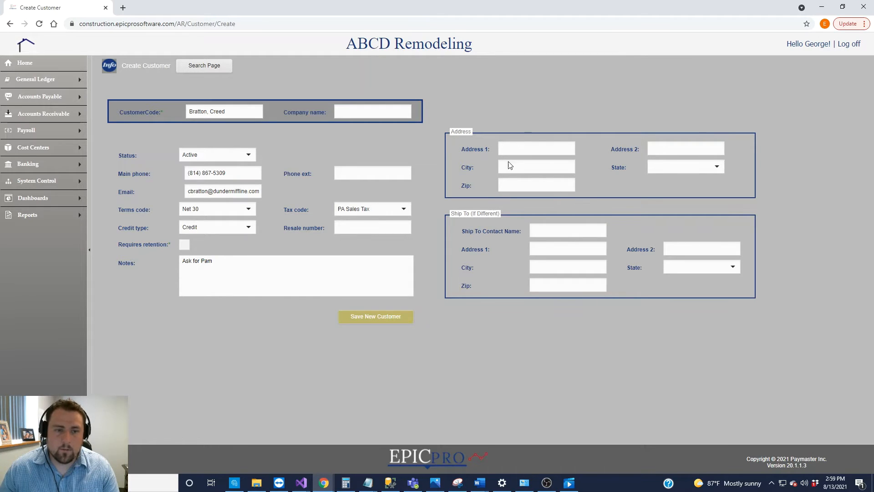
click(515, 150)
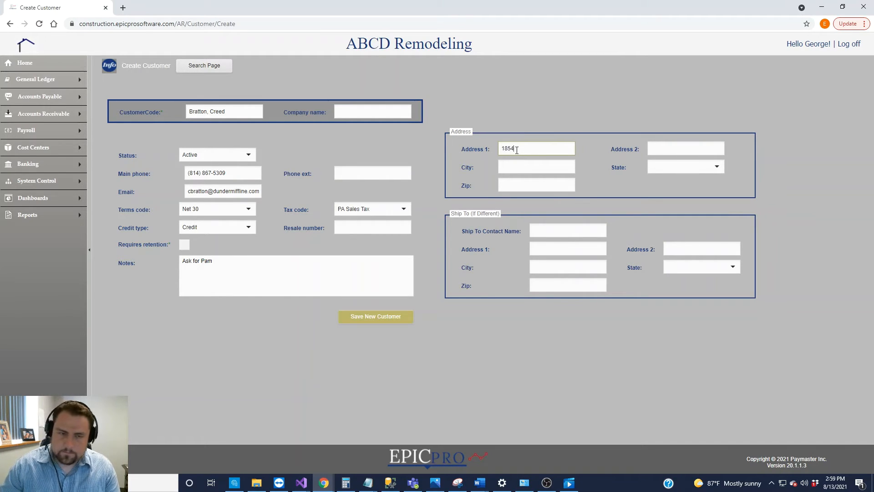
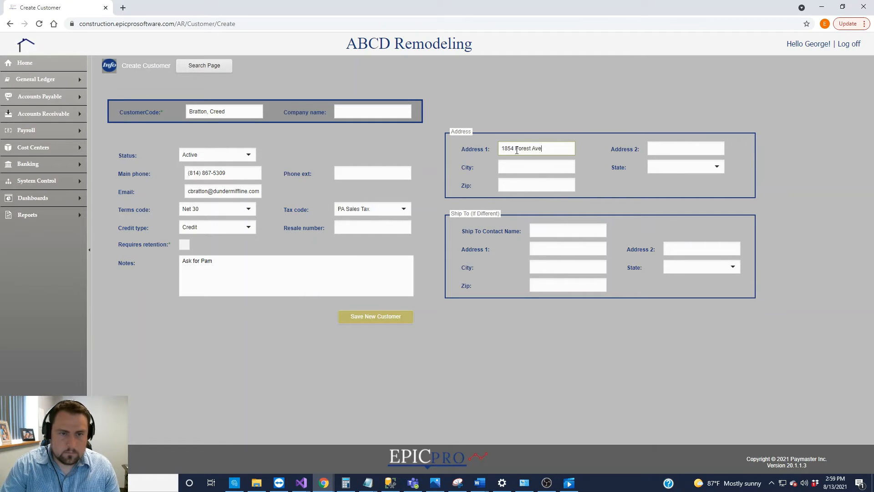
key(Tab)
text(Scranton)
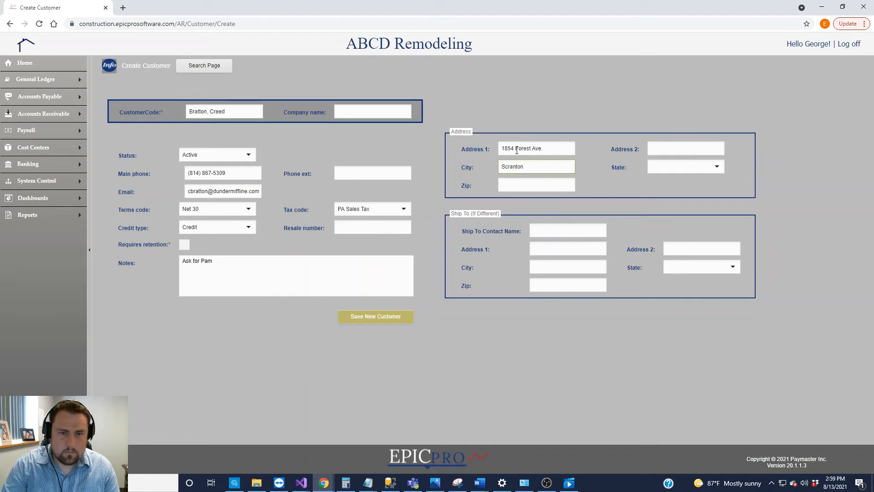
key(Tab)
text(PA)
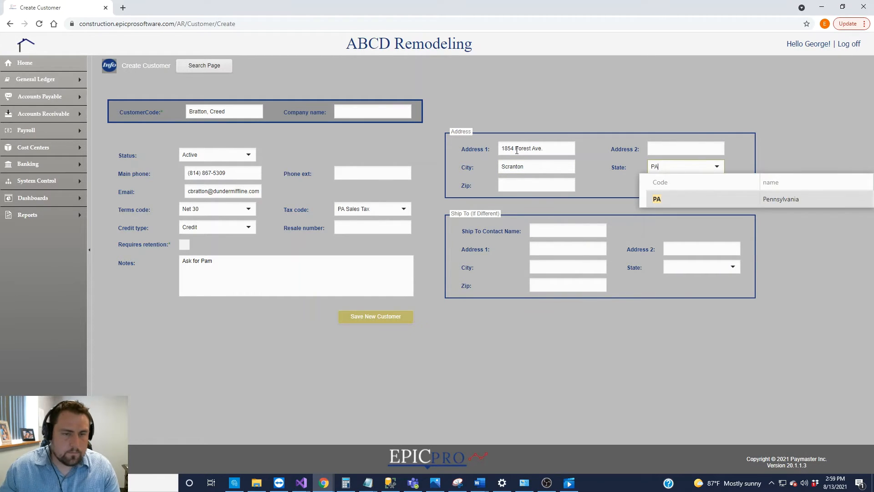
click(514, 185)
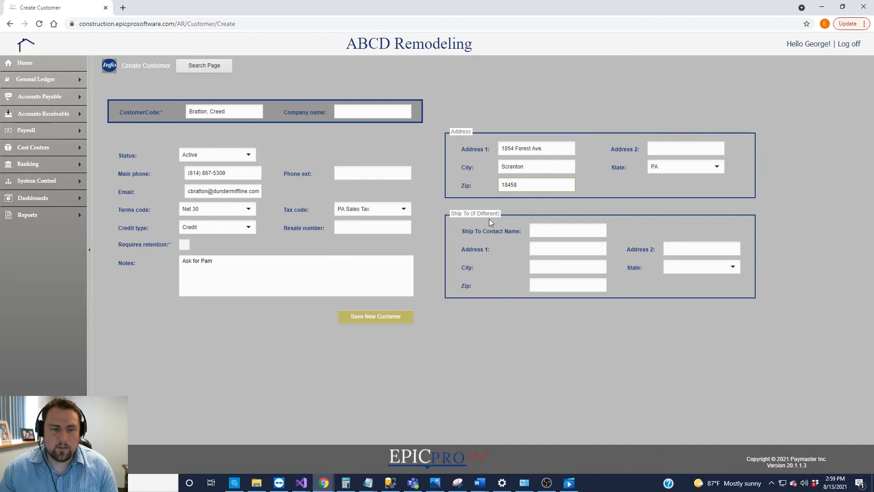
click(388, 321)
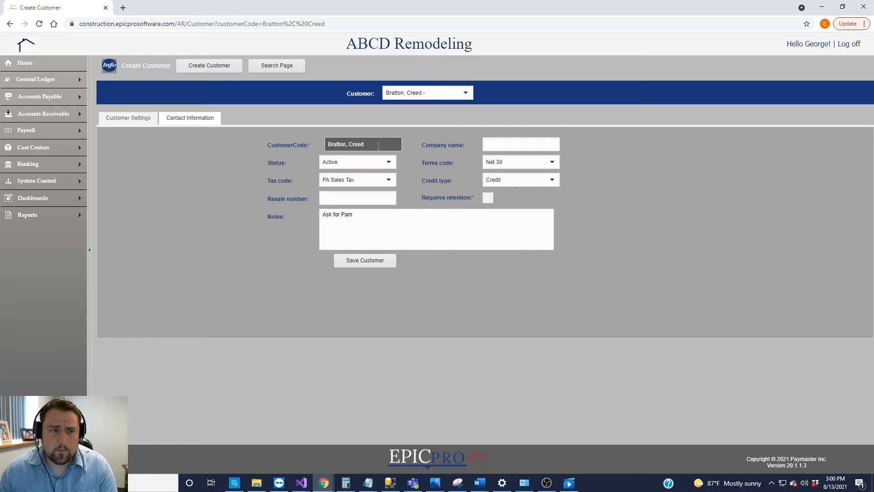
Add the note line 'Monday-Wednesday best time to contact' and save the customer
drag(386, 143, 331, 145)
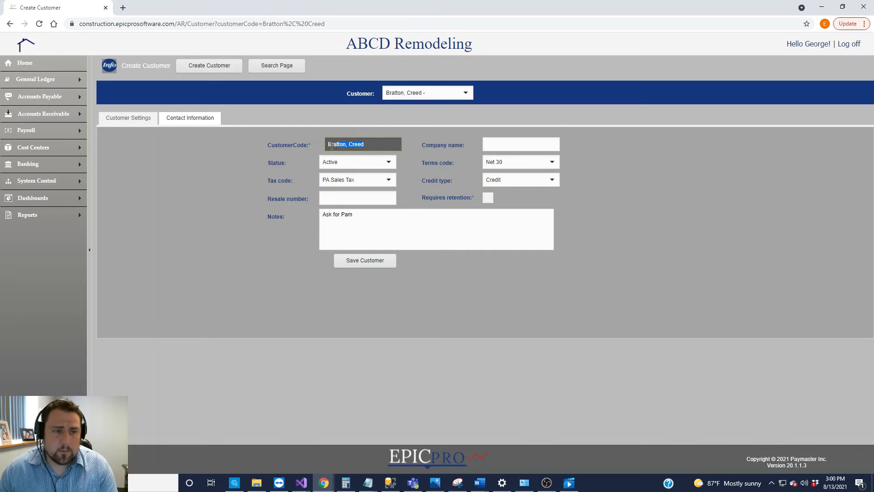
click(428, 152)
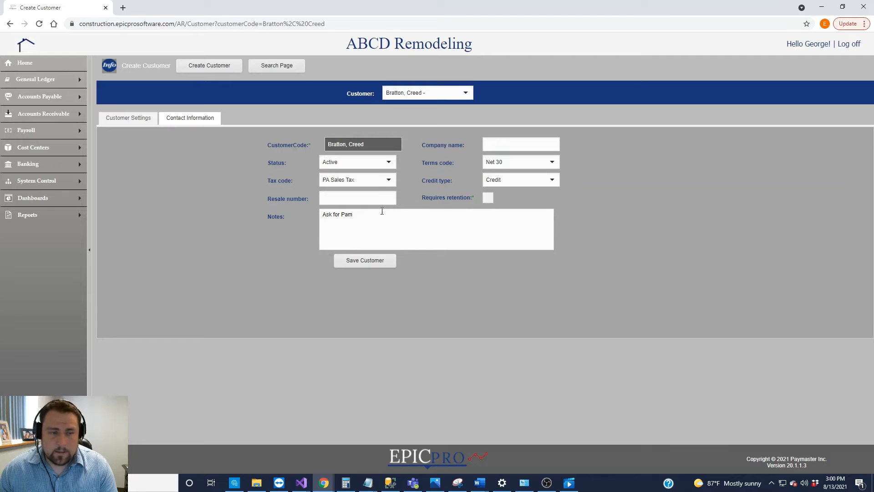
click(522, 245)
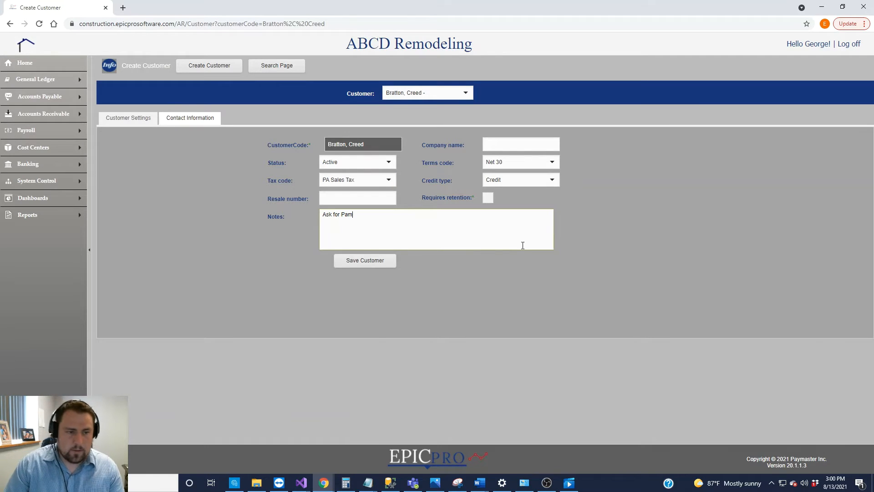
text(Mon)
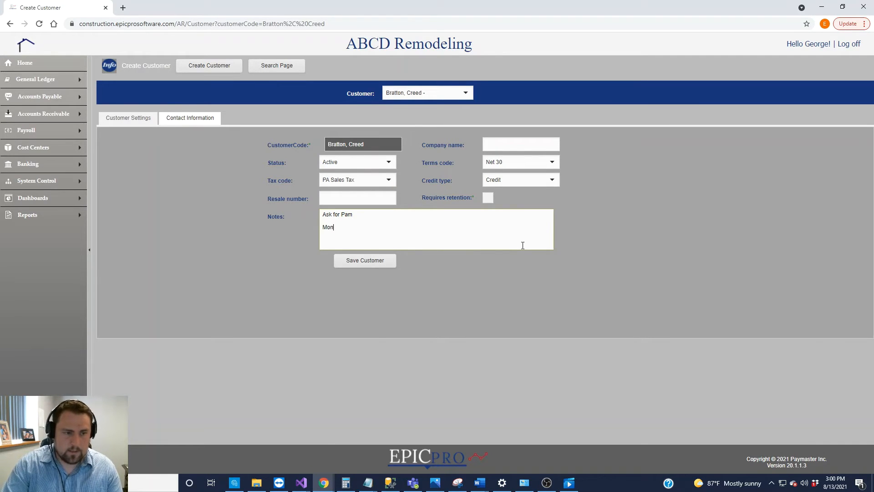
text(day-Wed)
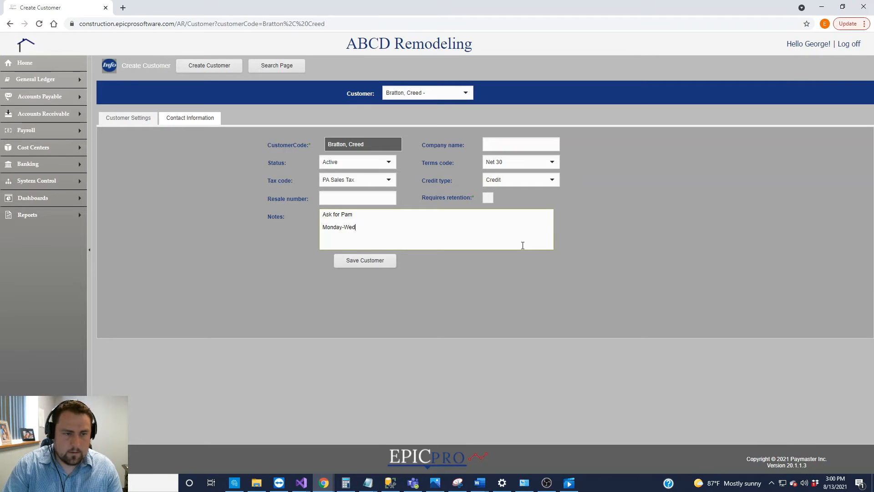
text(nesday best tim)
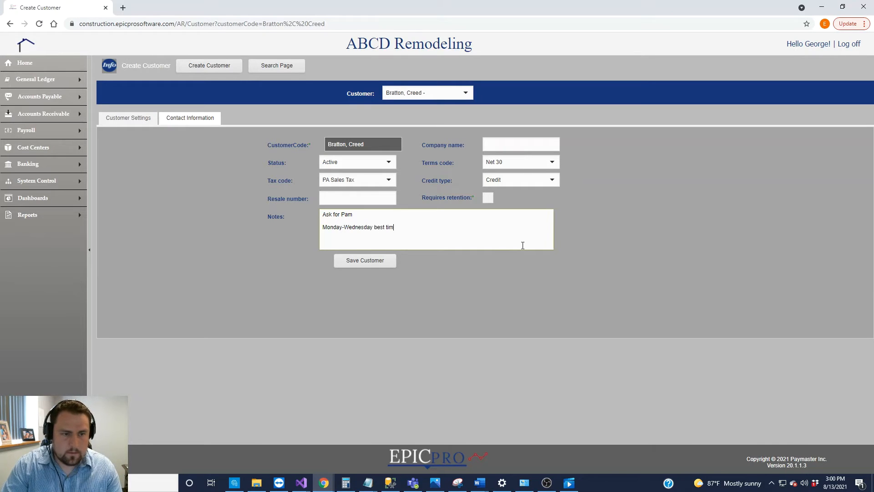
text(e to contact)
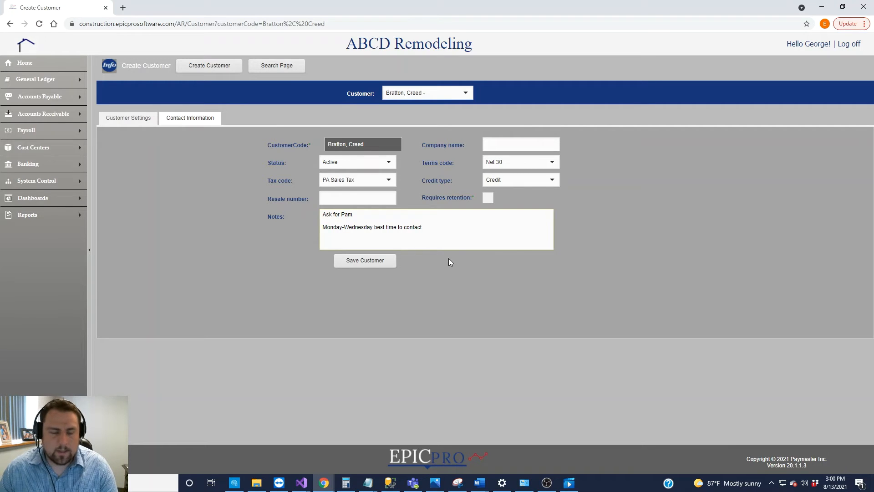
click(368, 263)
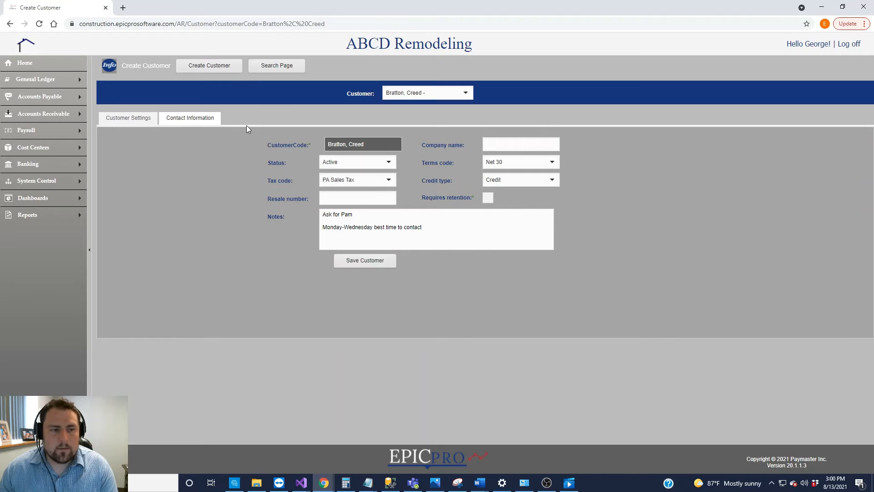
click(189, 122)
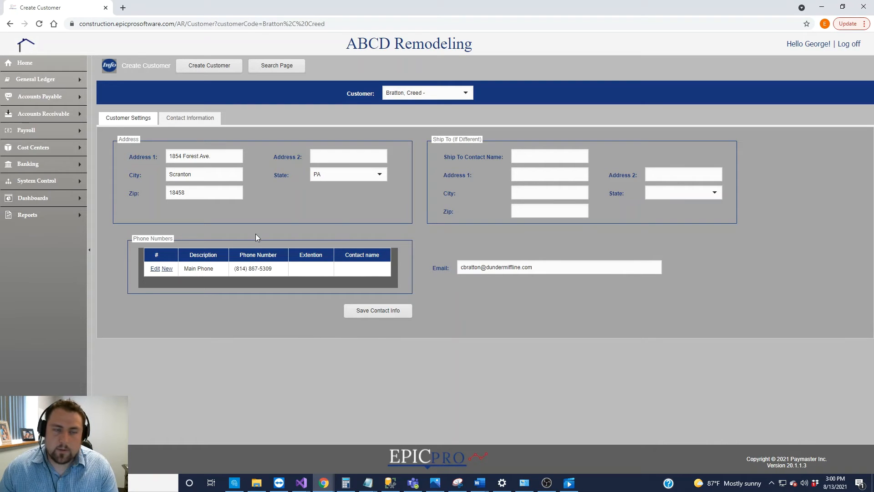
Add a 'Cell Phone' entry with its number and a contact name, and save it
click(168, 269)
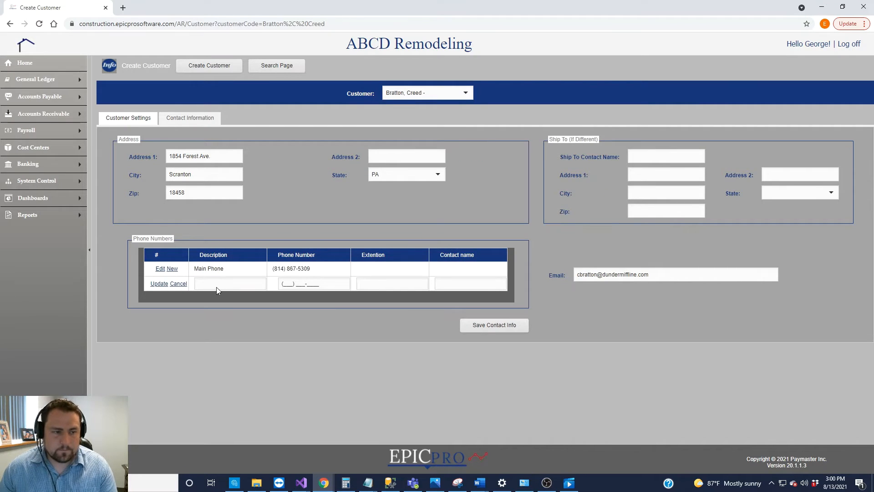
click(218, 285)
text(Cell)
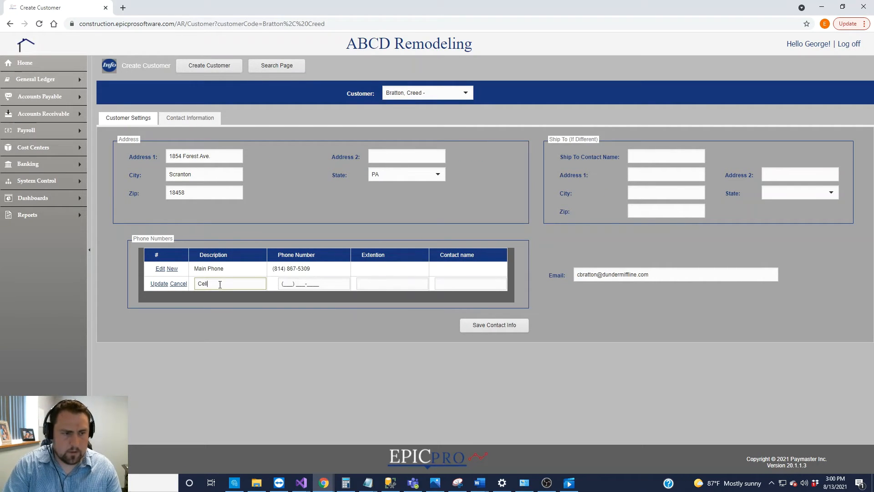
text( Phone)
key(Tab)
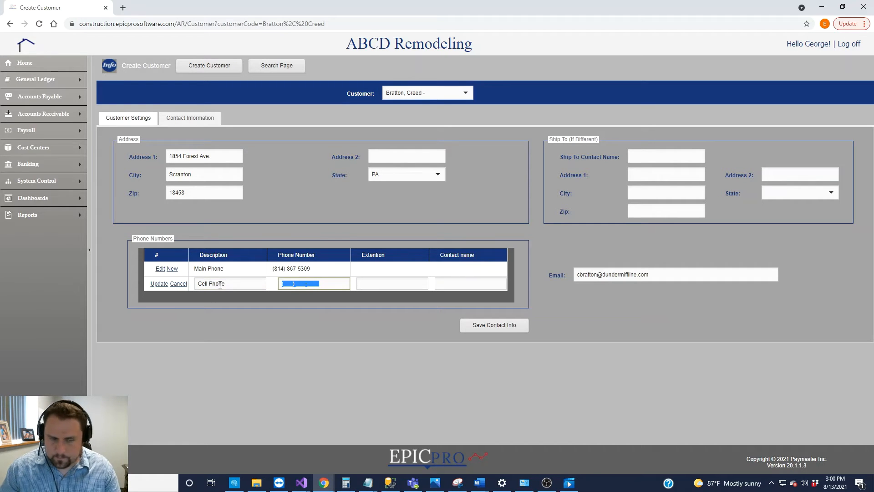
text(814) 555-555)
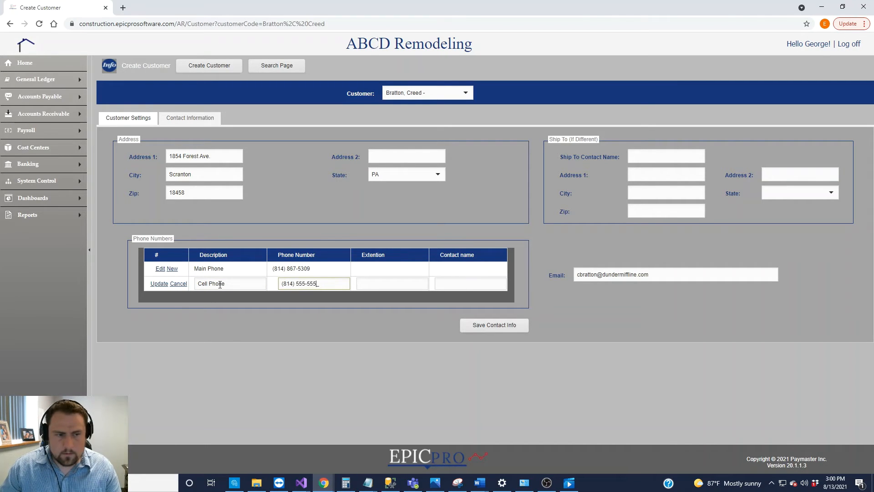
text(5)
key(Tab)
key(Tab)
text(Cree)
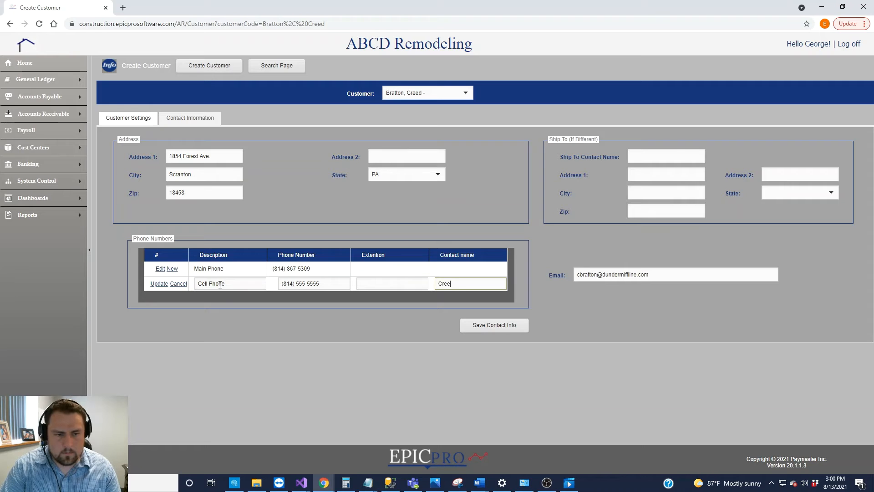
text(d cell ph)
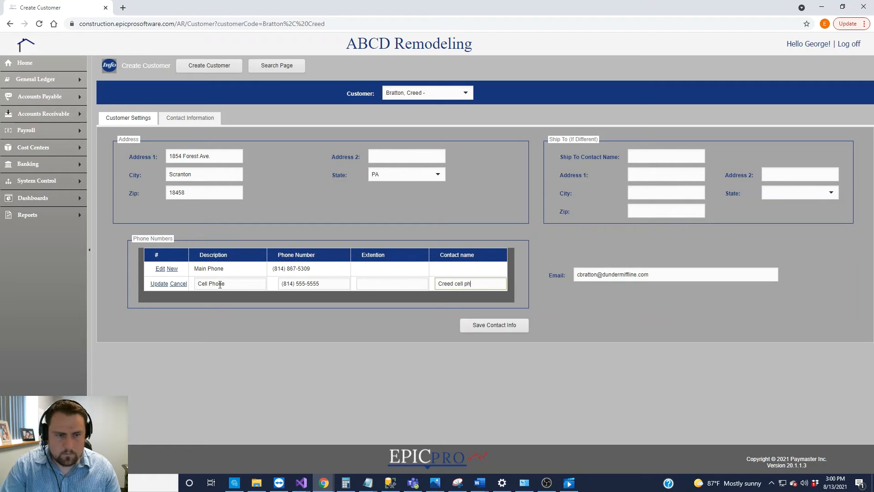
text(one)
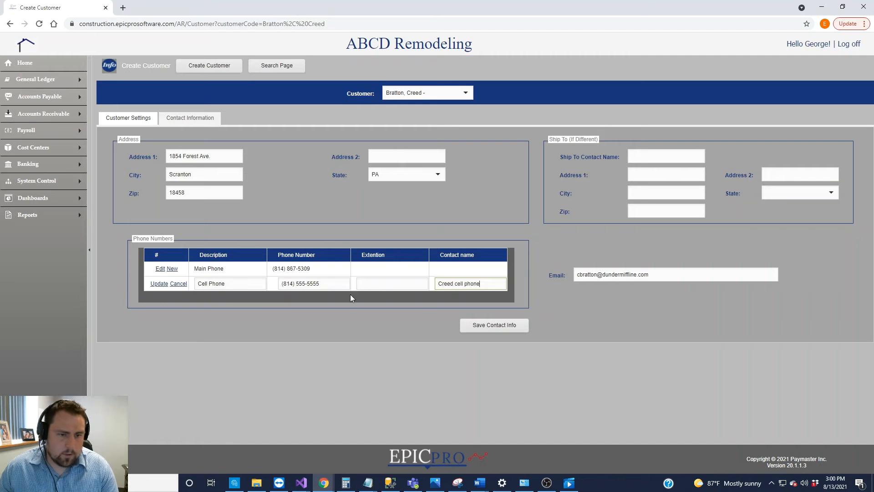
click(162, 284)
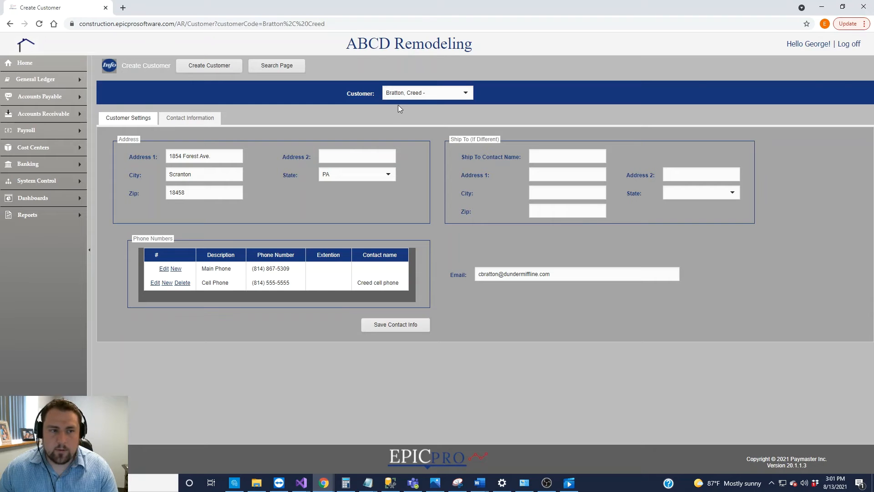
Switch to the other customer's record, then return to the customer search page
click(466, 95)
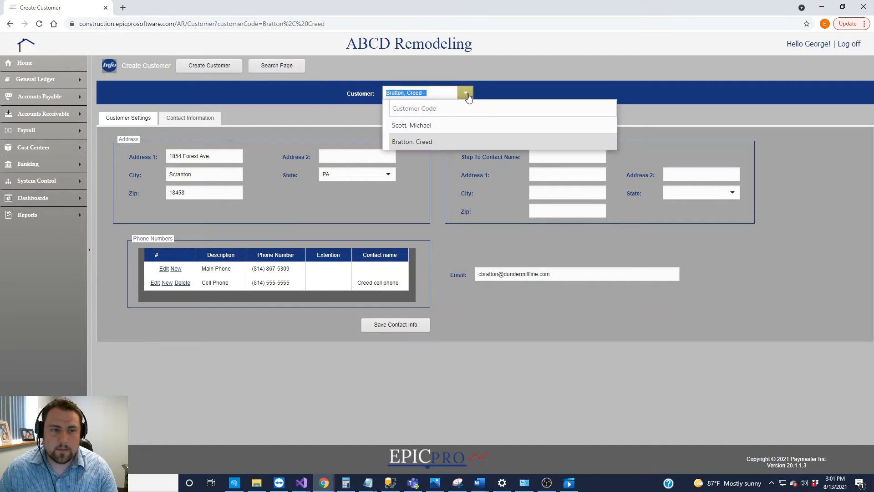
click(414, 130)
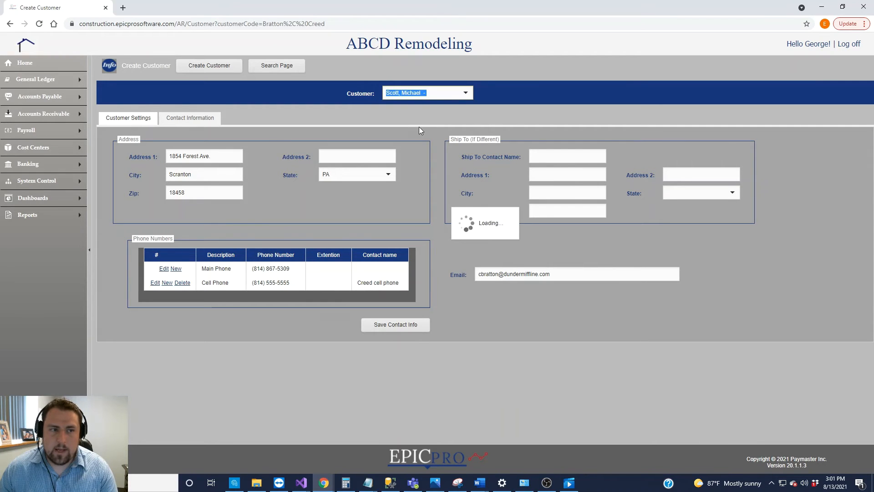
click(288, 67)
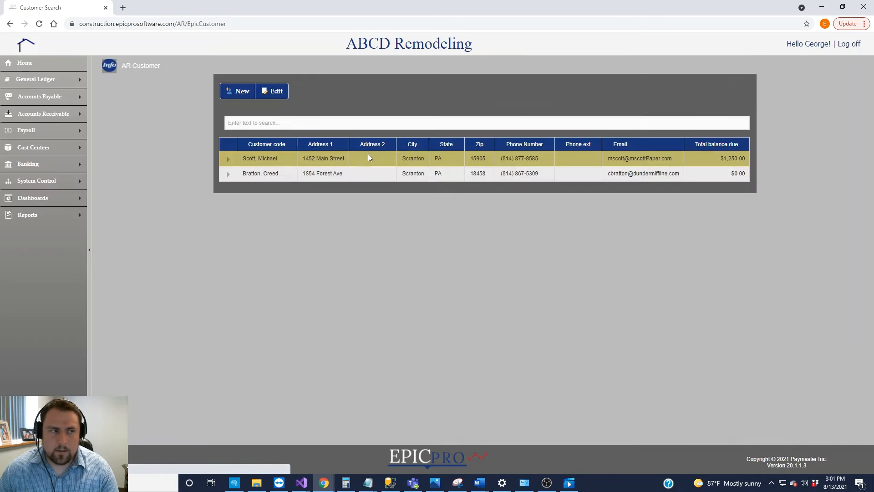
Search the customer list for 1452, then clear the search
click(288, 122)
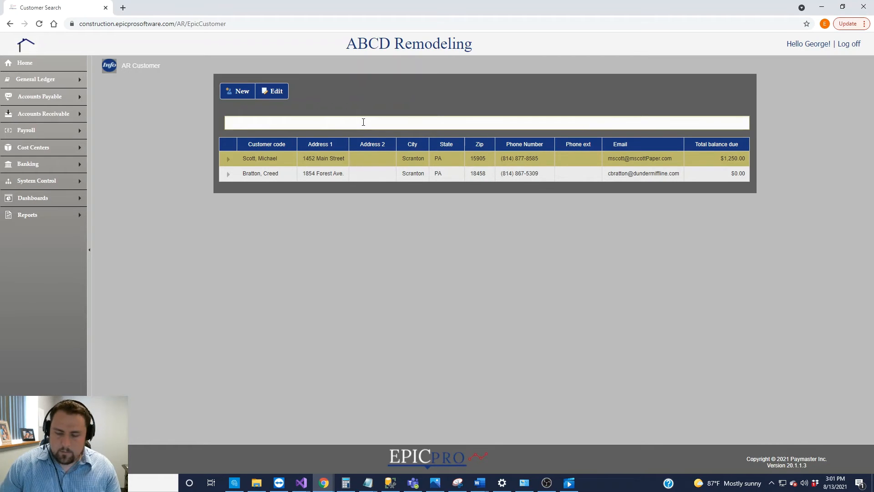
text(1452)
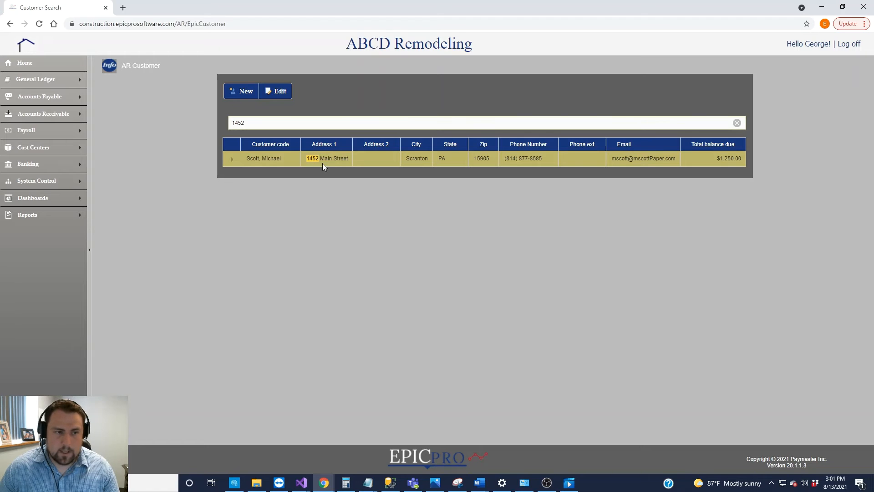
click(736, 123)
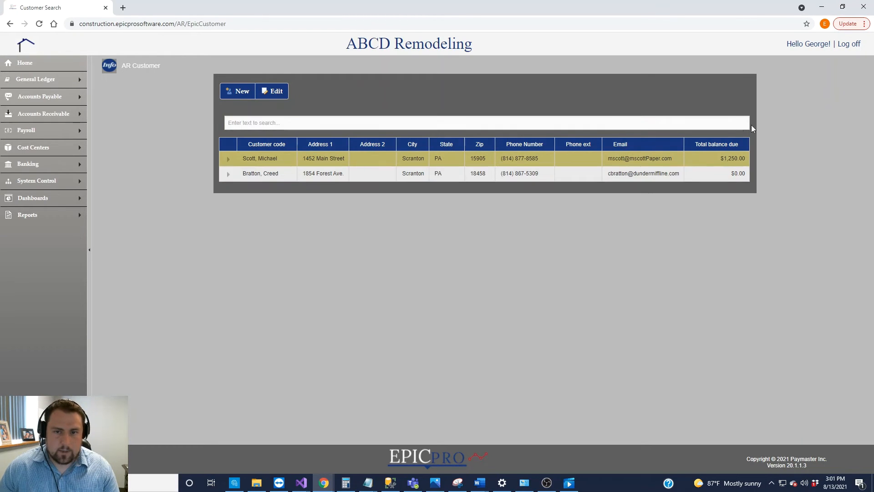
Search customers by the shared city, inspect the result rows, then clear the search
click(340, 122)
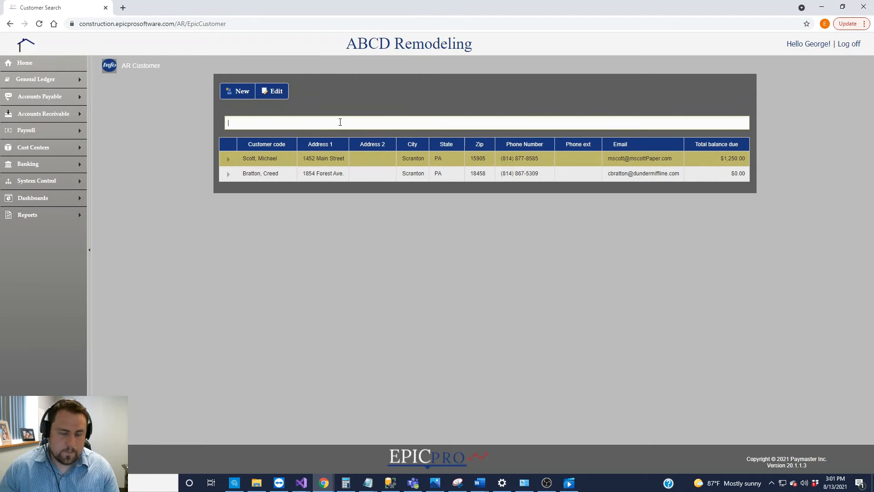
text(Scranton)
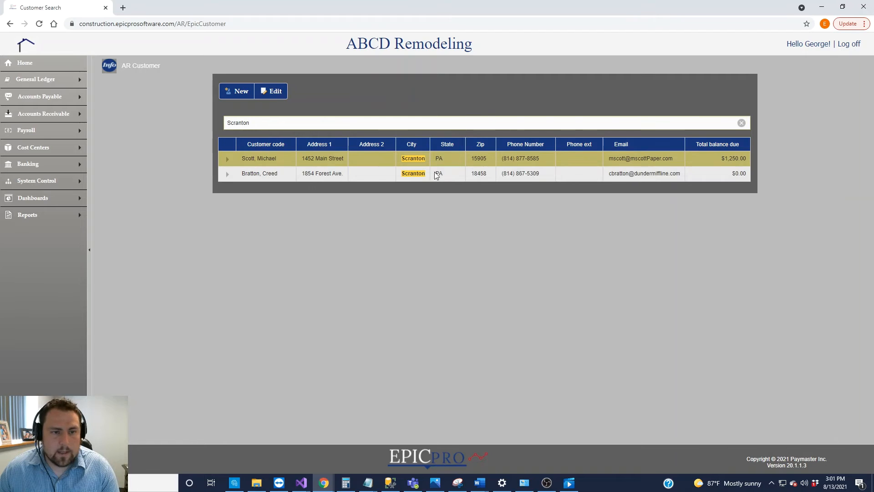
click(420, 172)
click(419, 160)
click(418, 172)
click(417, 163)
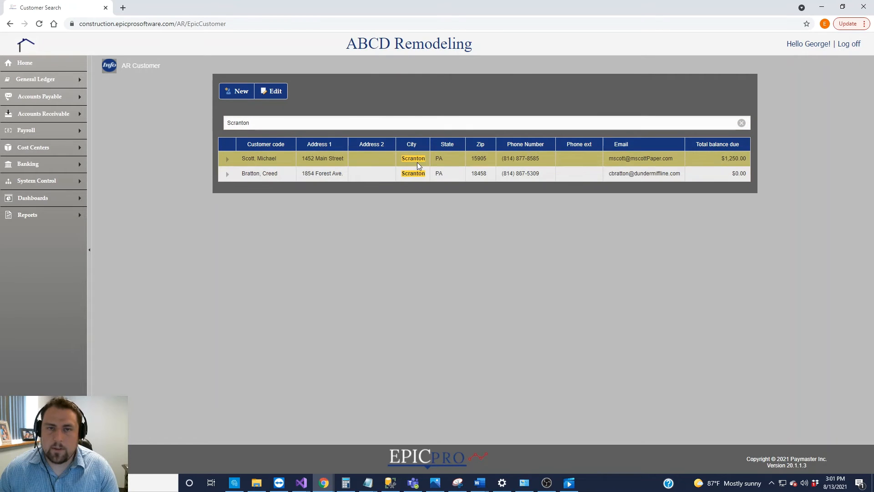
click(742, 124)
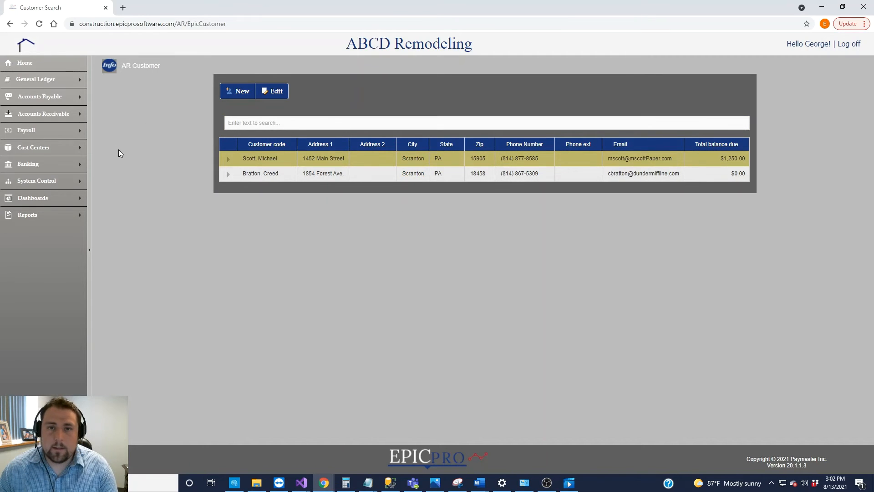
Open Job Master under Cost Centers and load job 21-0256, Scott's Kitchen Remodel
mouse_move(66, 153)
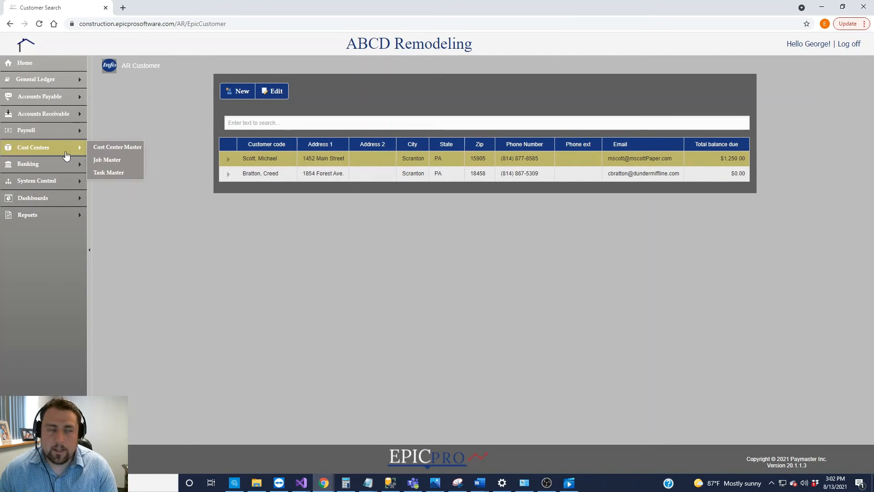
click(109, 160)
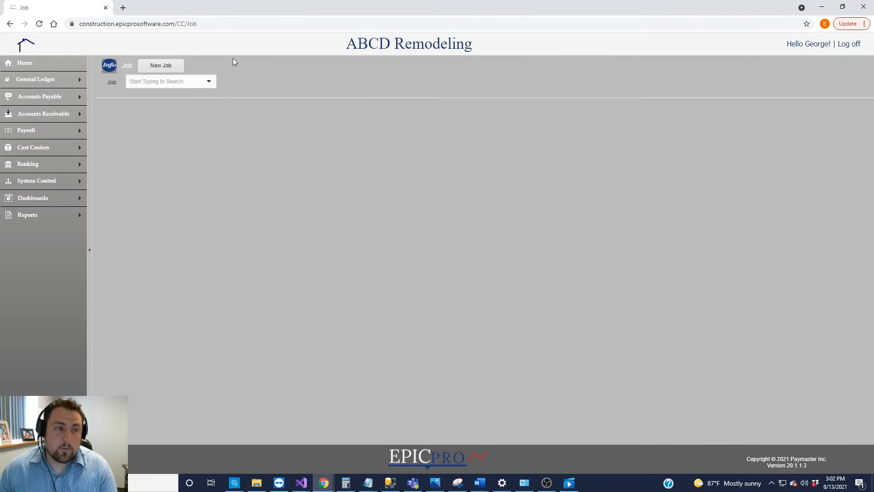
click(209, 81)
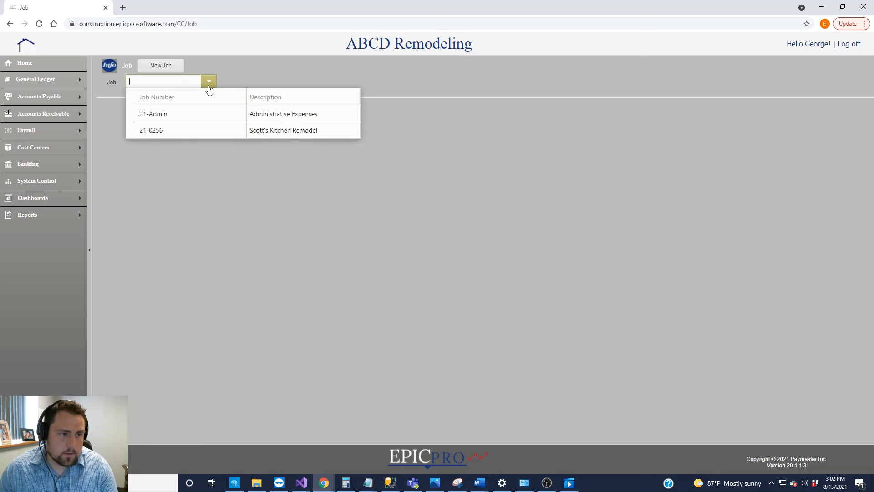
click(212, 131)
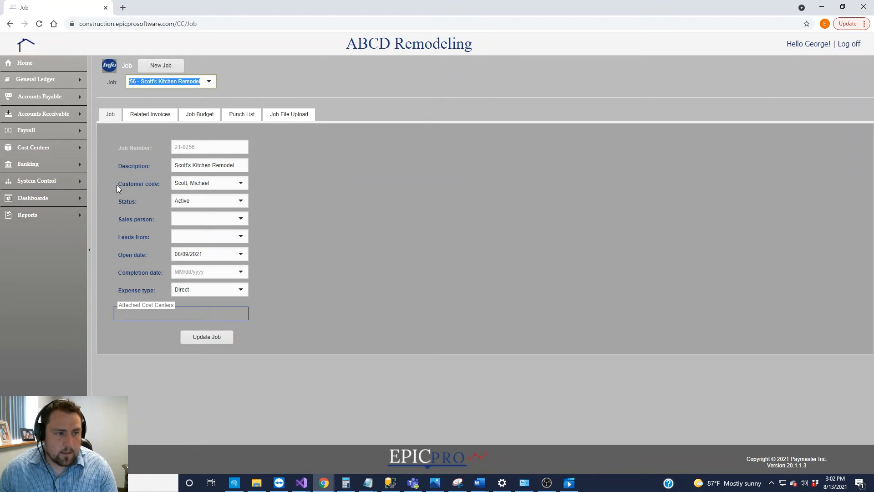
Choose to create a new customer from the job's Customer code list
drag(117, 184, 162, 183)
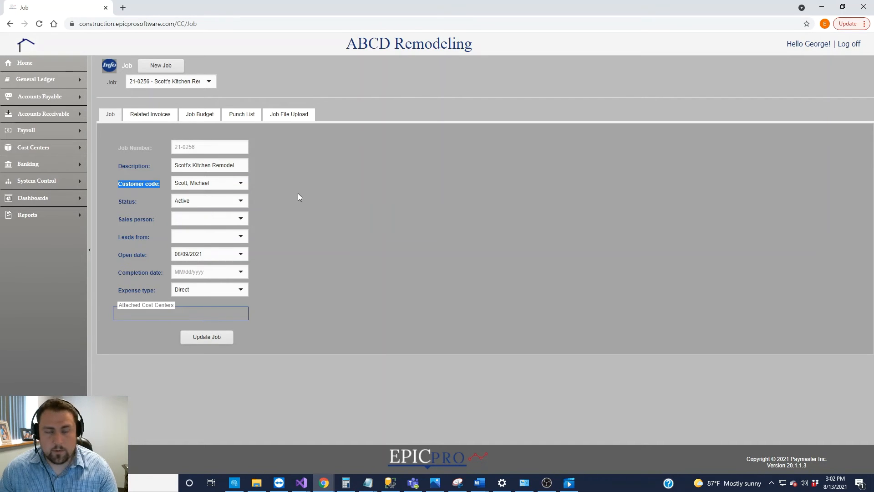
click(240, 182)
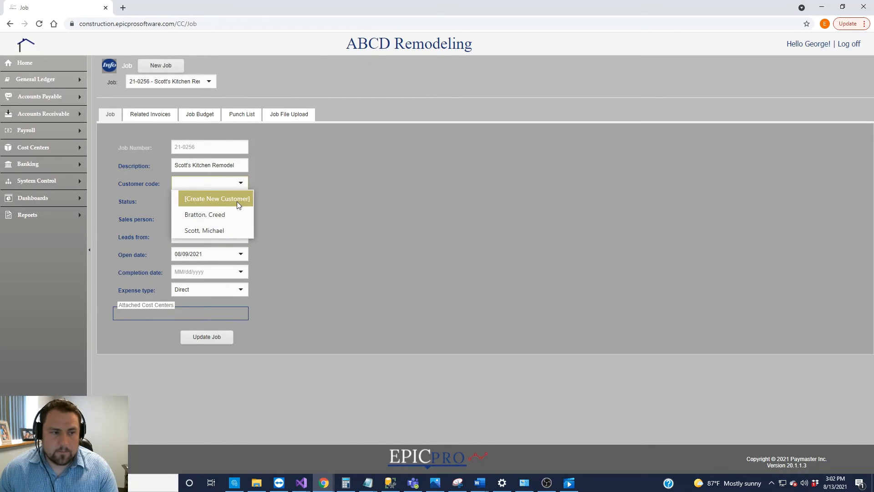
click(237, 201)
Enter the new customer's full name and street address, city, state PA and zip
drag(504, 169, 522, 140)
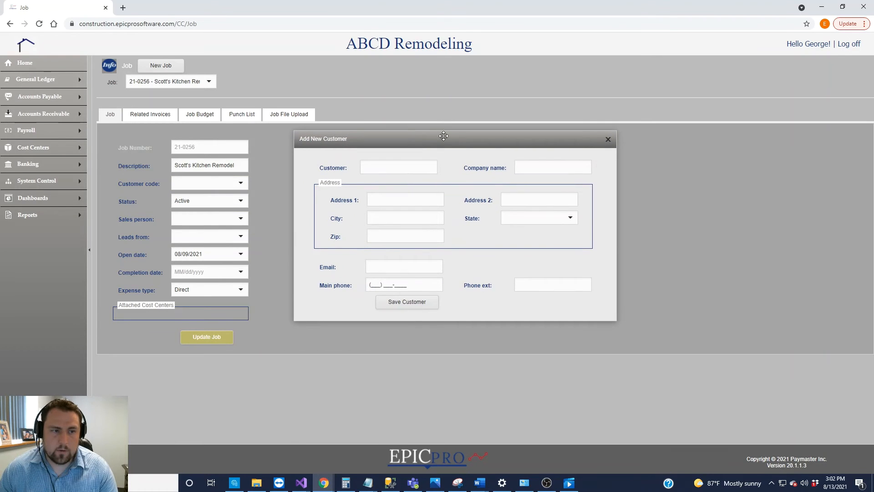
click(395, 167)
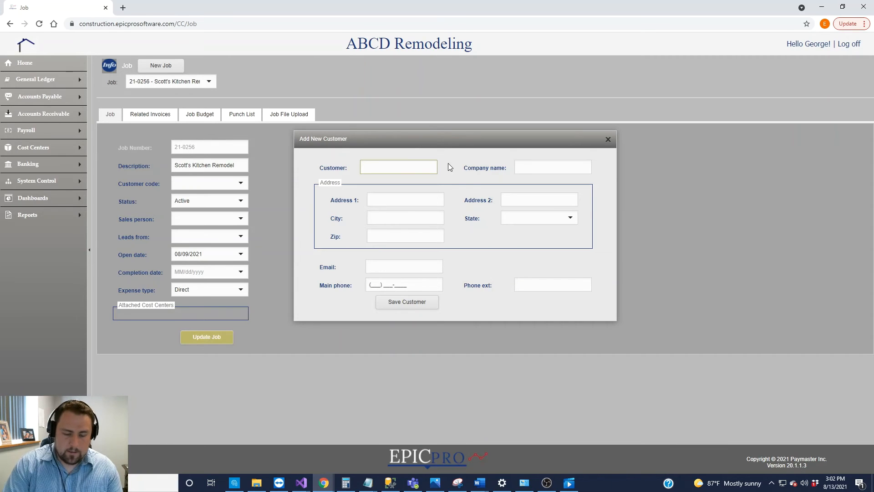
text(Beasley,)
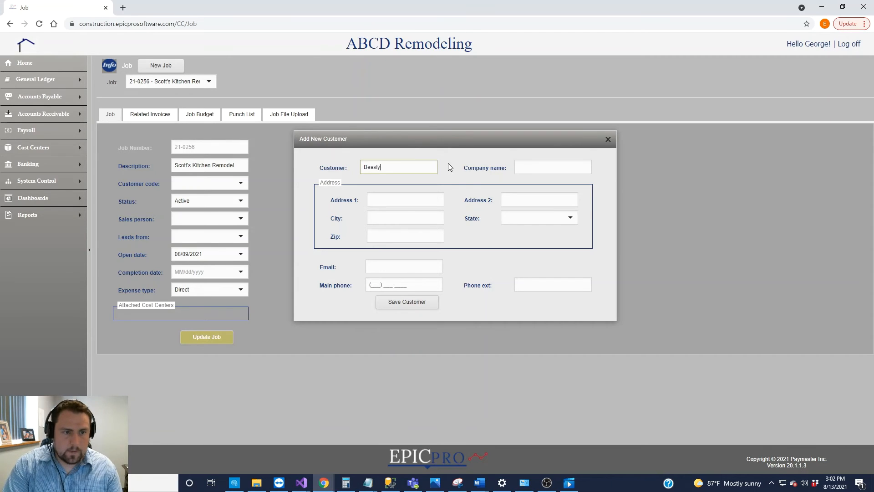
text( Pam)
key(Tab)
key(Tab)
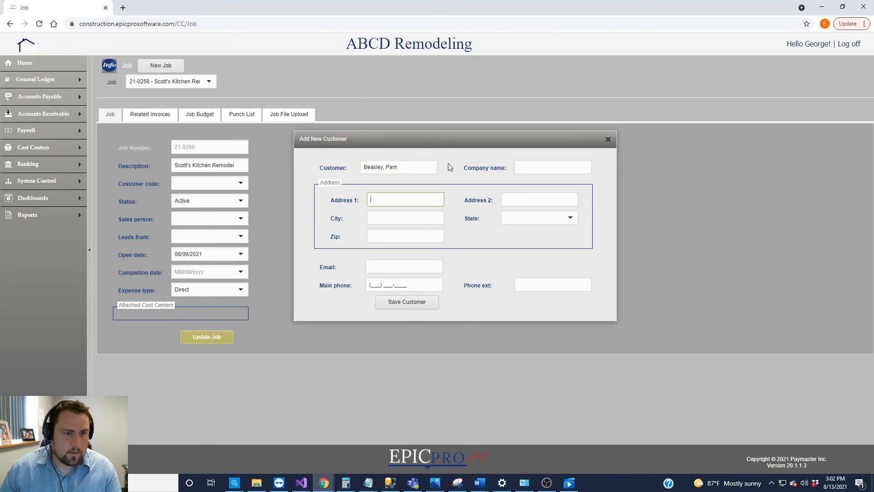
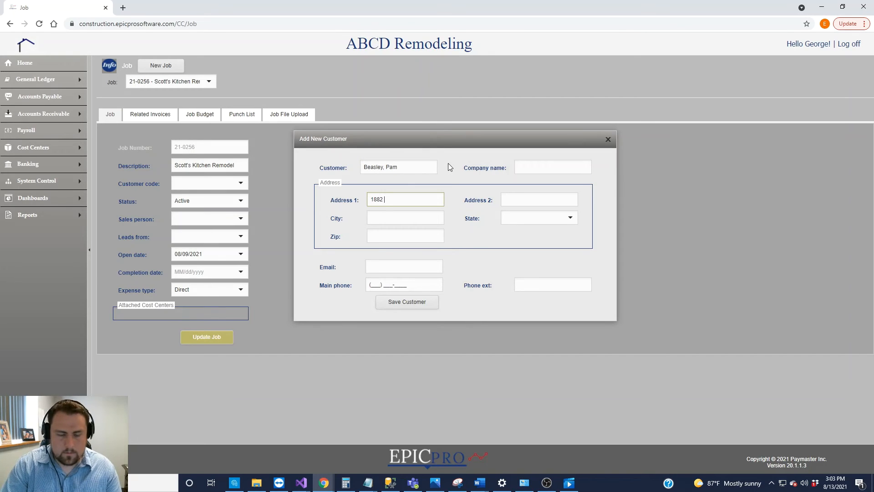
key(Tab)
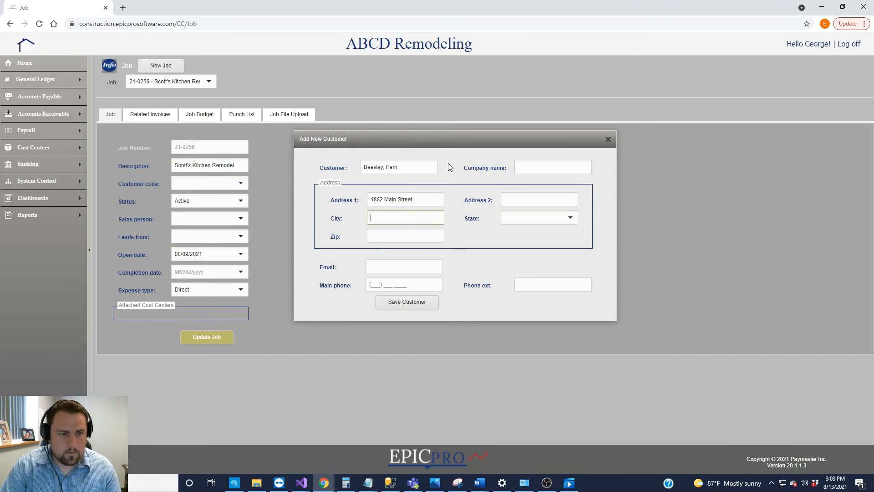
text(Scranton)
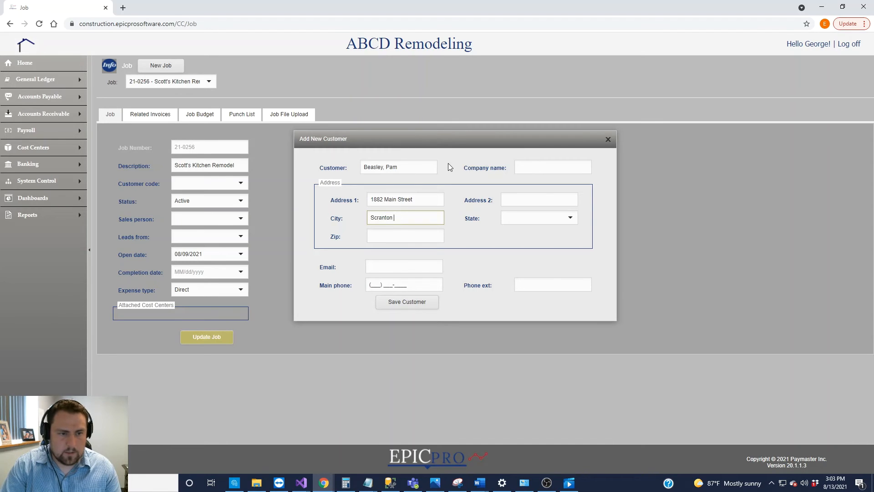
key(Tab)
key(p)
key(Tab)
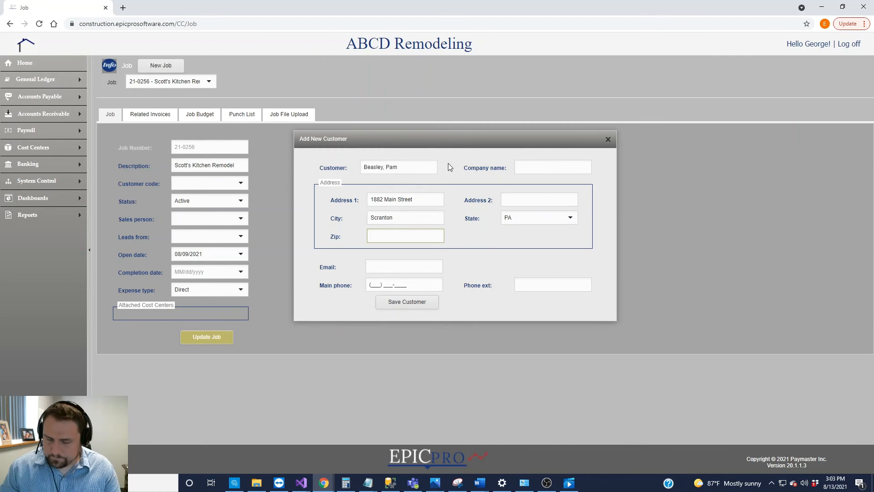
text(18545)
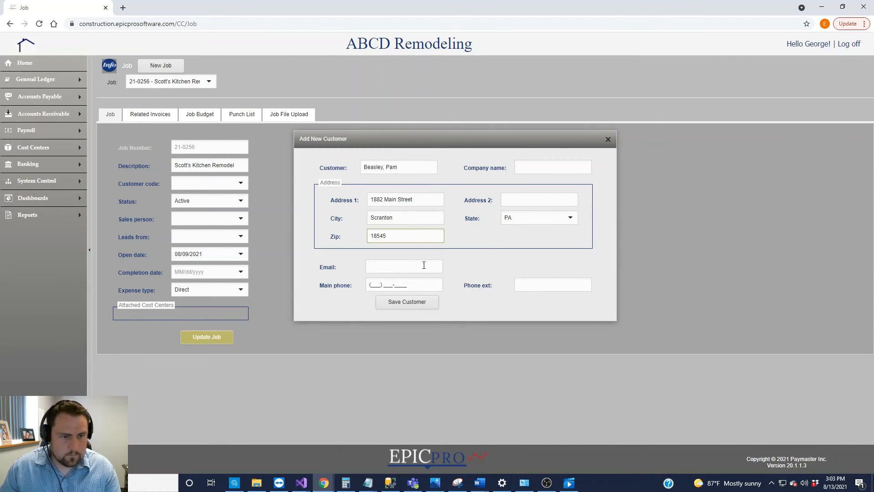
Fill in the customer's e-mail address and main phone number
click(418, 266)
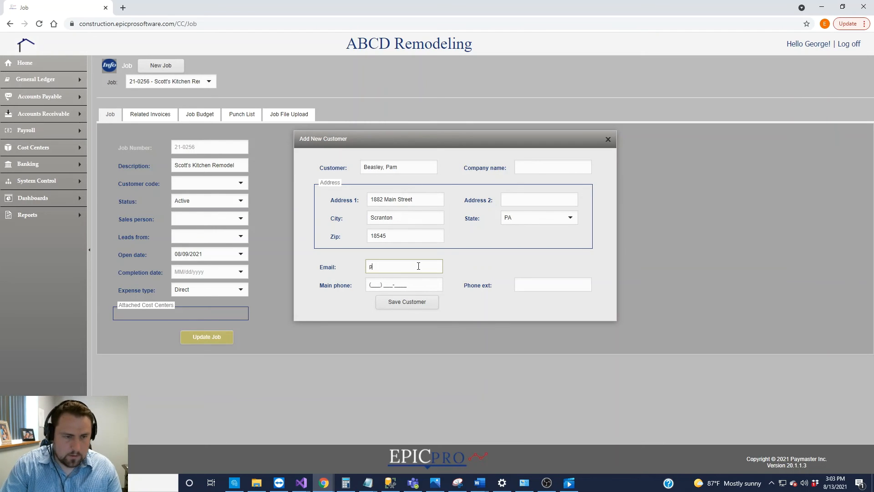
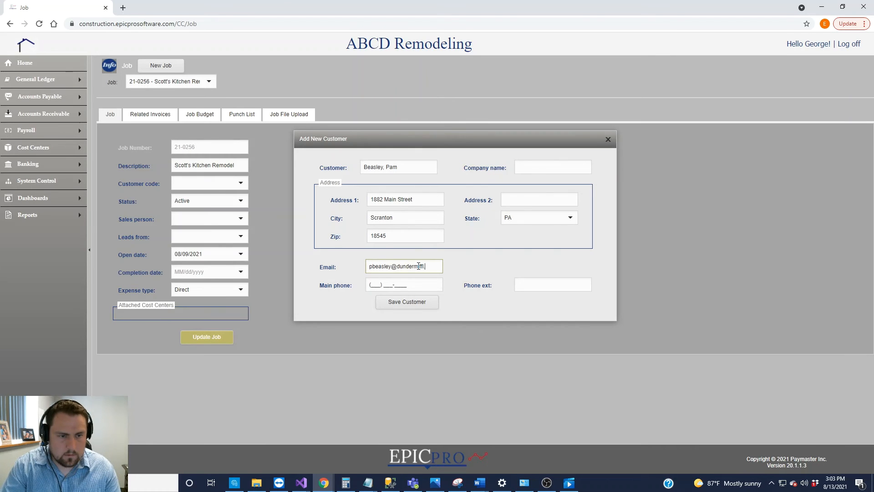
key(Tab)
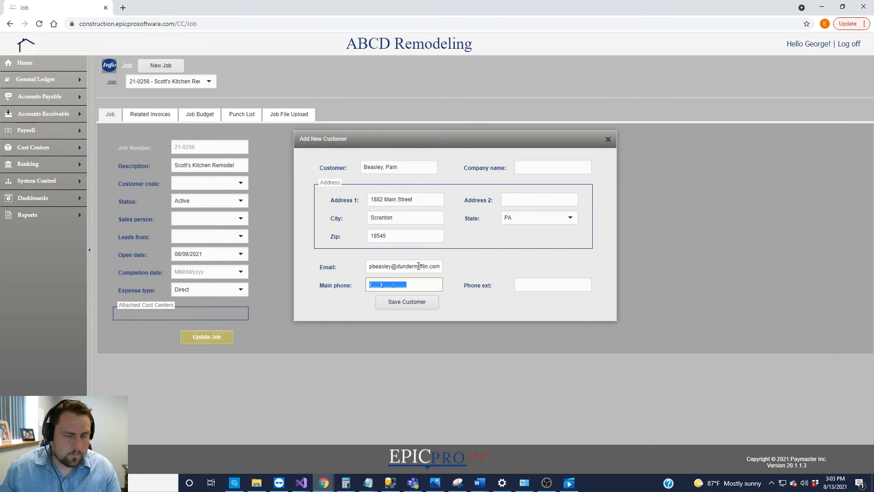
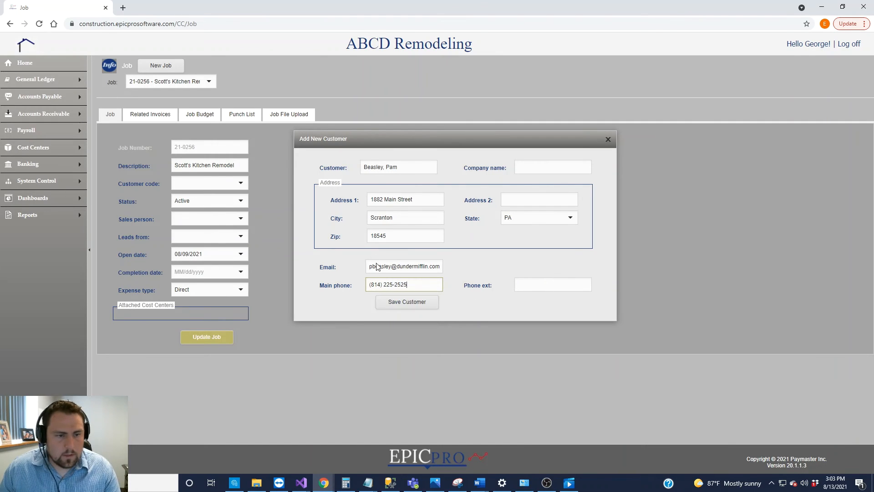
Correct the misspelled street word in Address 1 using a spell-check suggestion
double_click(416, 200)
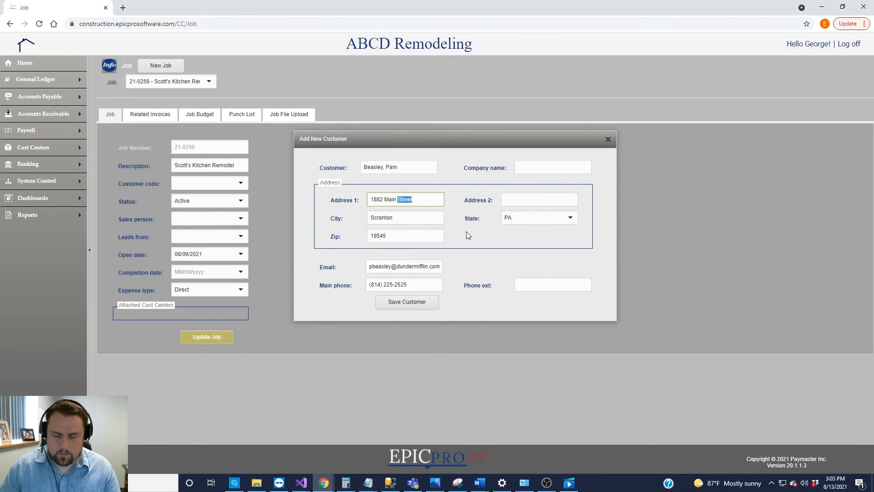
key(BackSpace)
text(St)
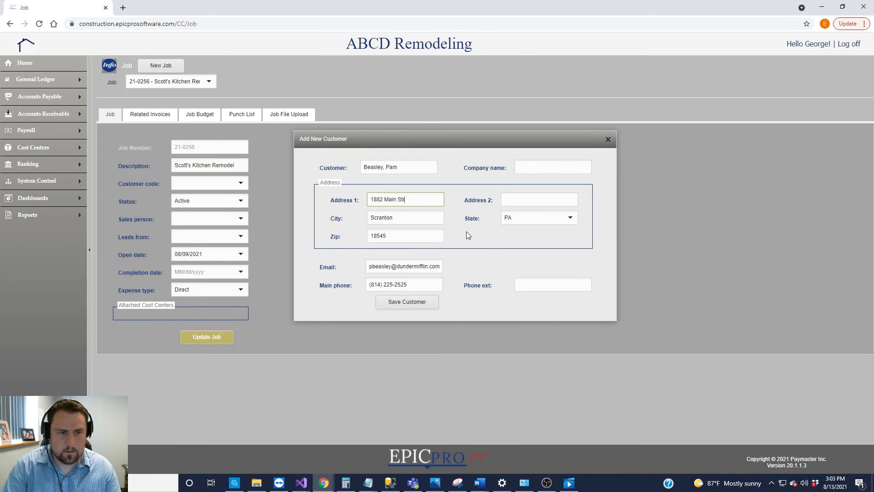
text(reeet)
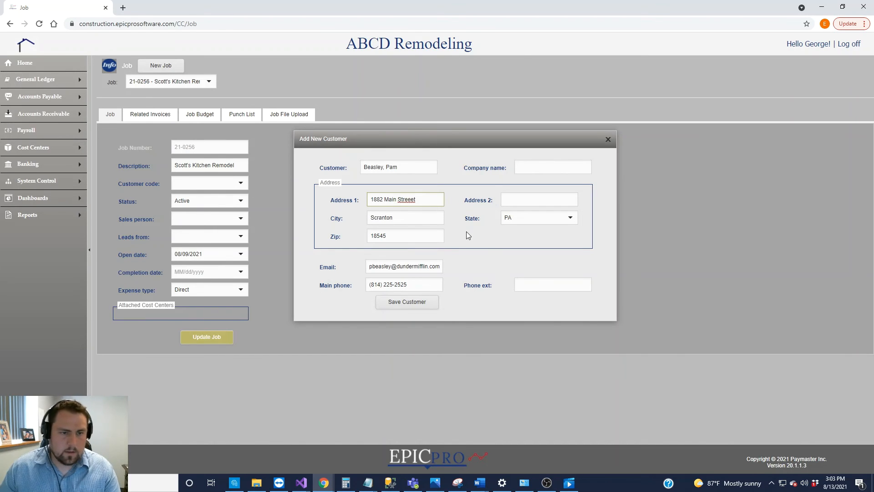
right_click(411, 199)
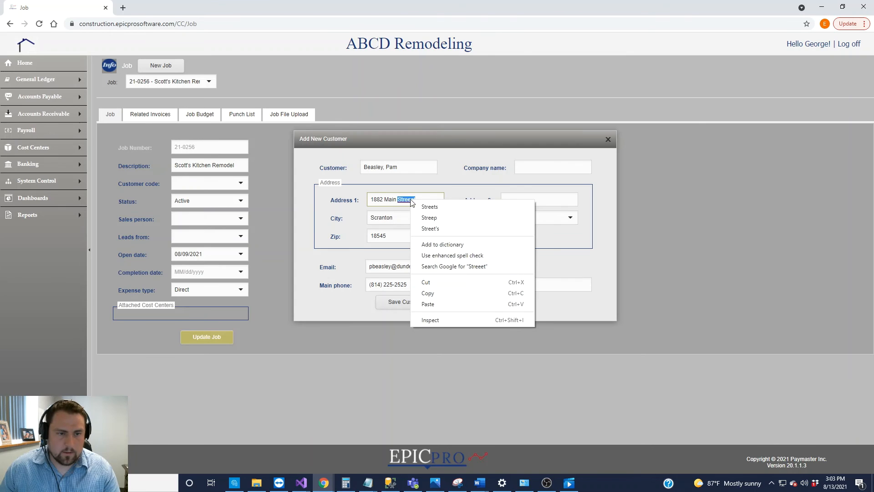
click(430, 206)
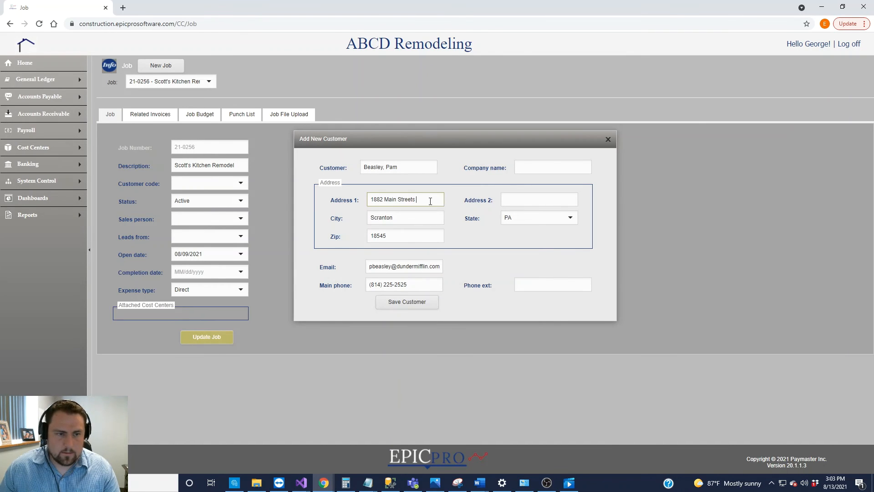
Save the new customer and confirm it appears in the Customer code list without selecting it
click(418, 303)
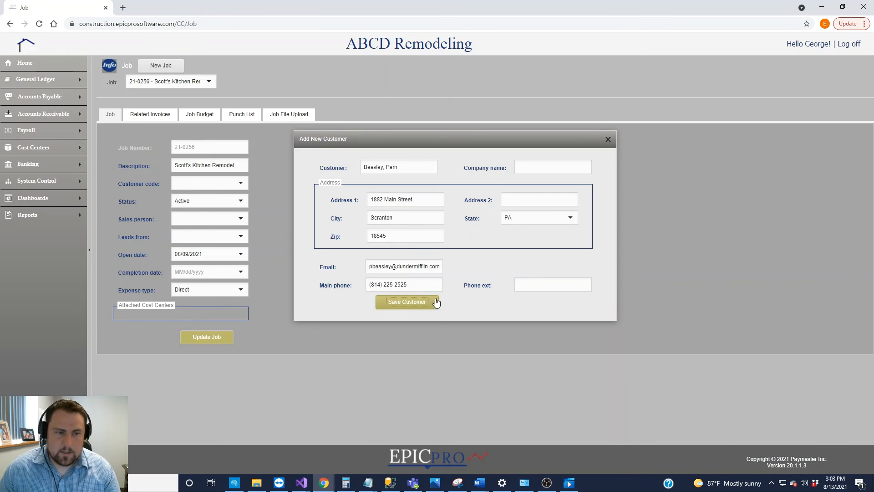
click(241, 182)
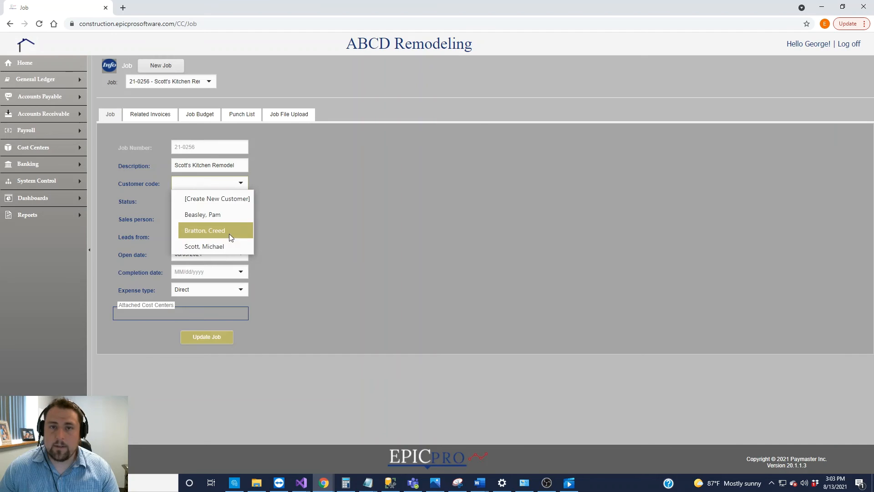
click(340, 214)
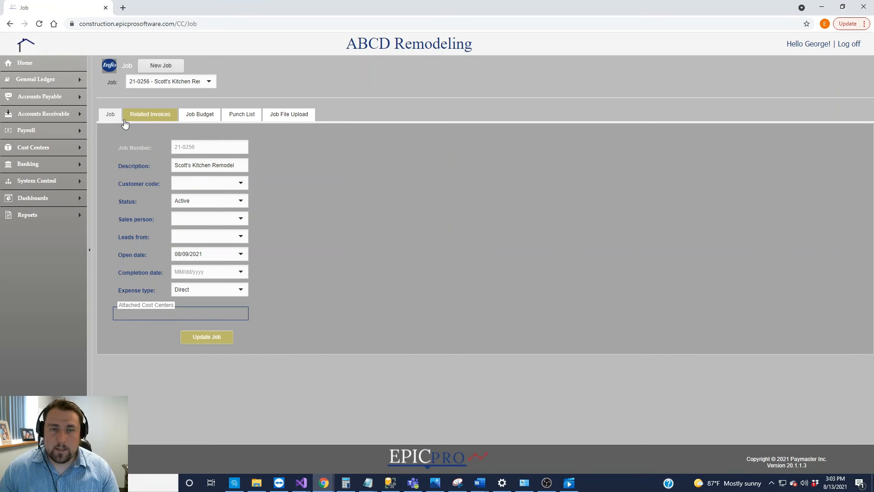
mouse_move(68, 118)
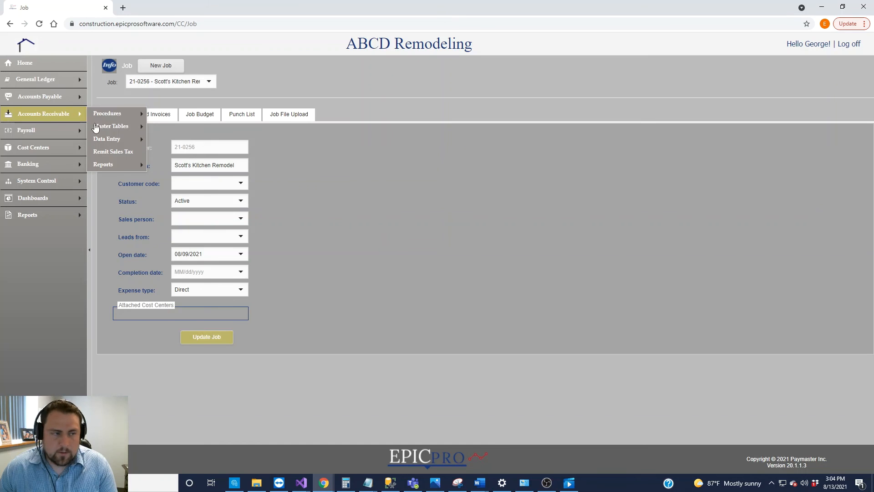
Open Accounts Receivable > Master Tables > Customers in a new browser tab
mouse_move(106, 131)
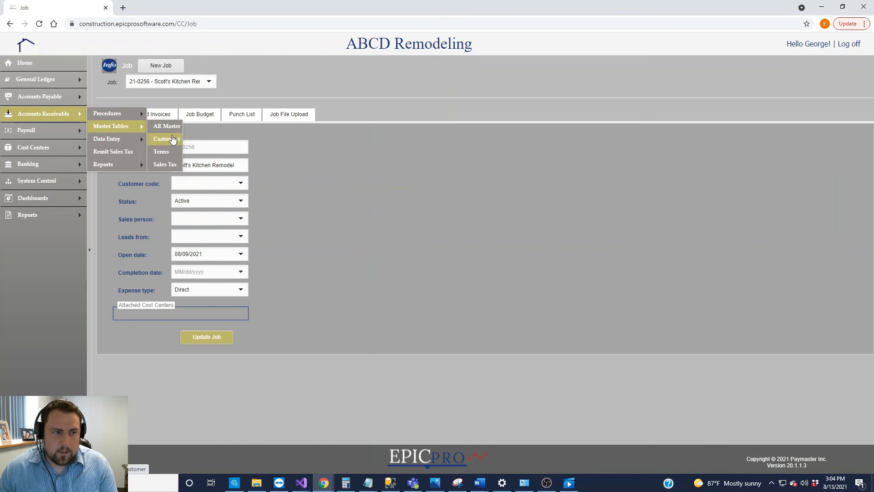
right_click(172, 141)
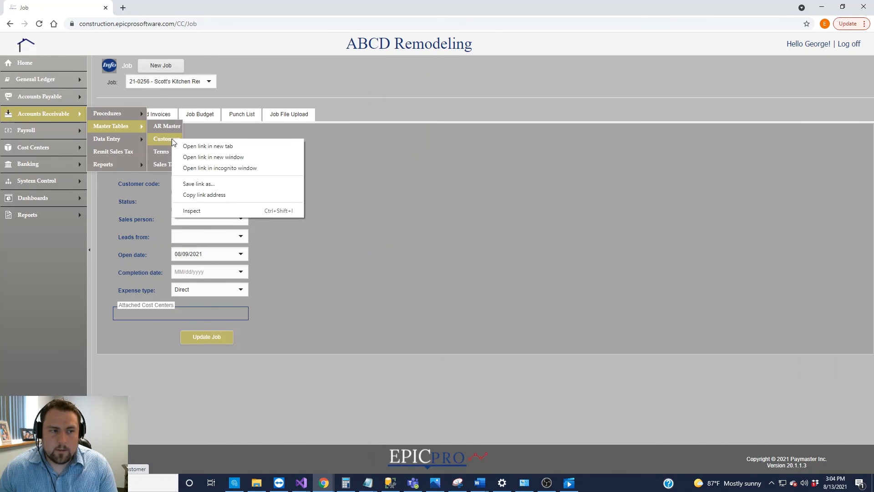
click(223, 147)
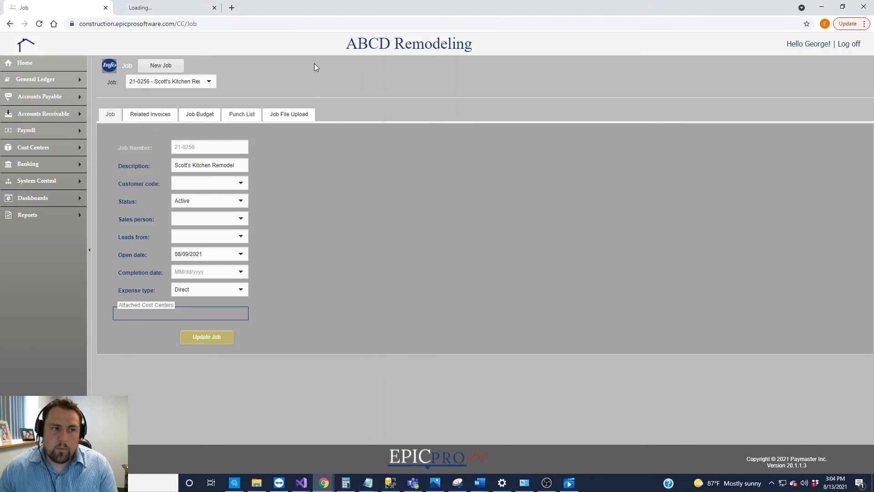
In the Customer Search tab, select the newly added customer's row and open it for editing
click(184, 9)
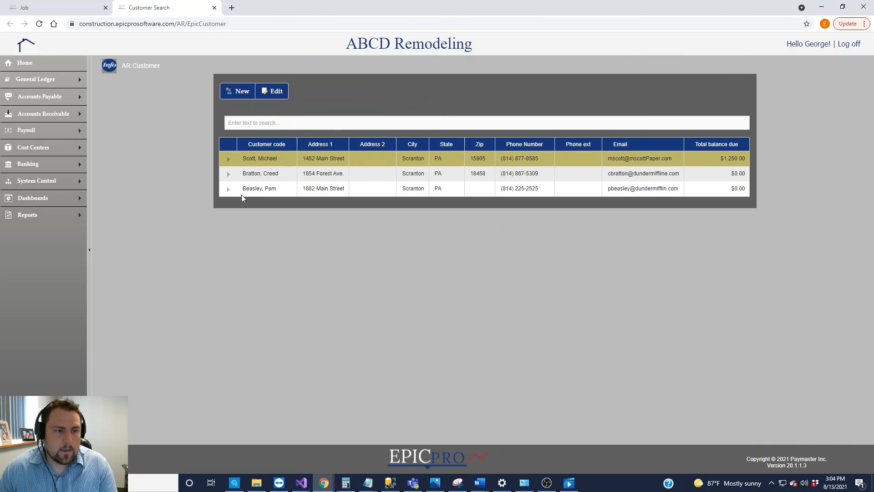
click(318, 190)
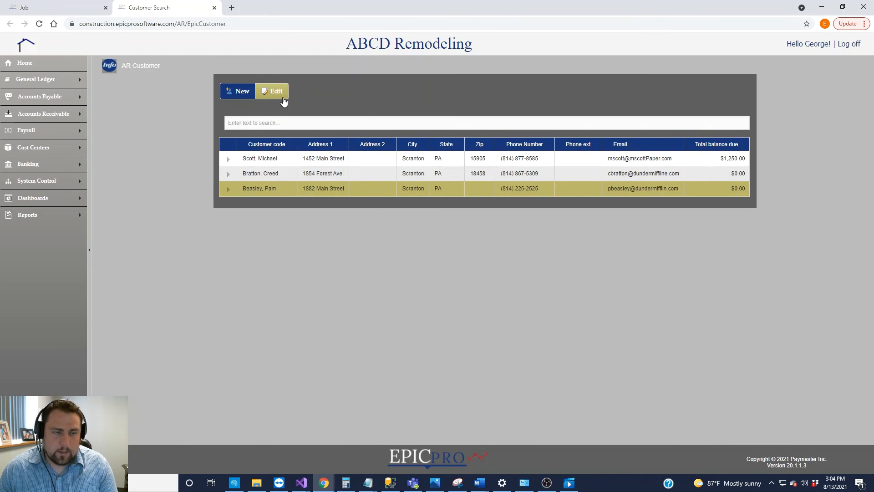
click(323, 173)
click(323, 192)
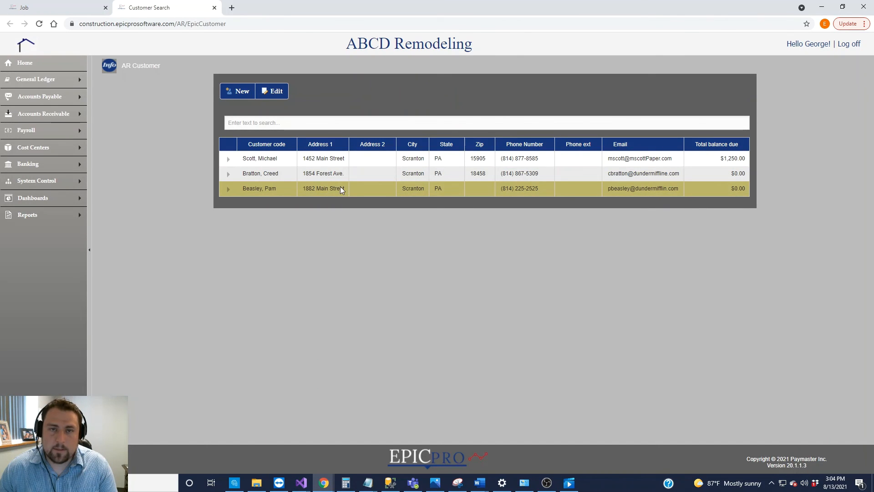
click(273, 98)
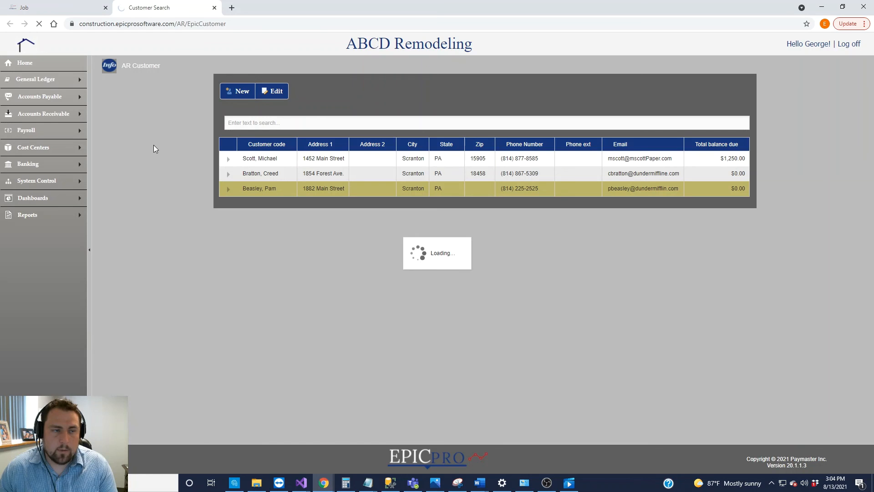